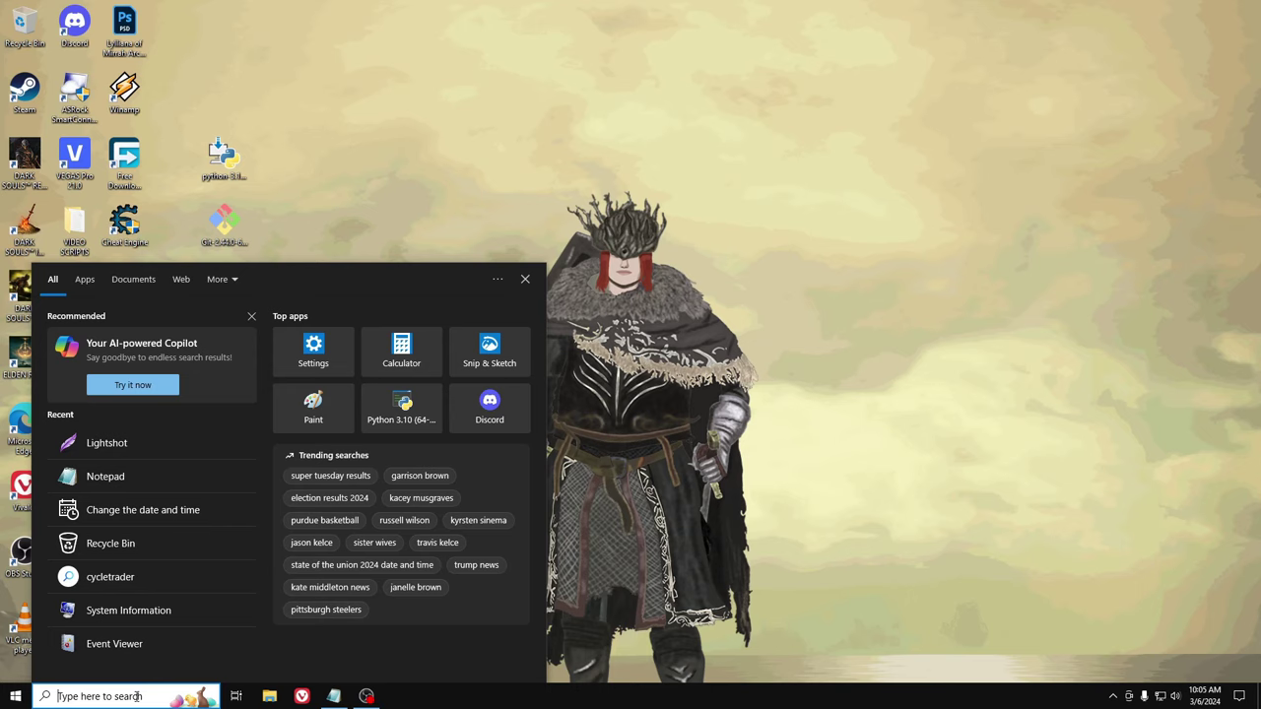
Open the Windows Services console and select Device Association Service in the list
text(services)
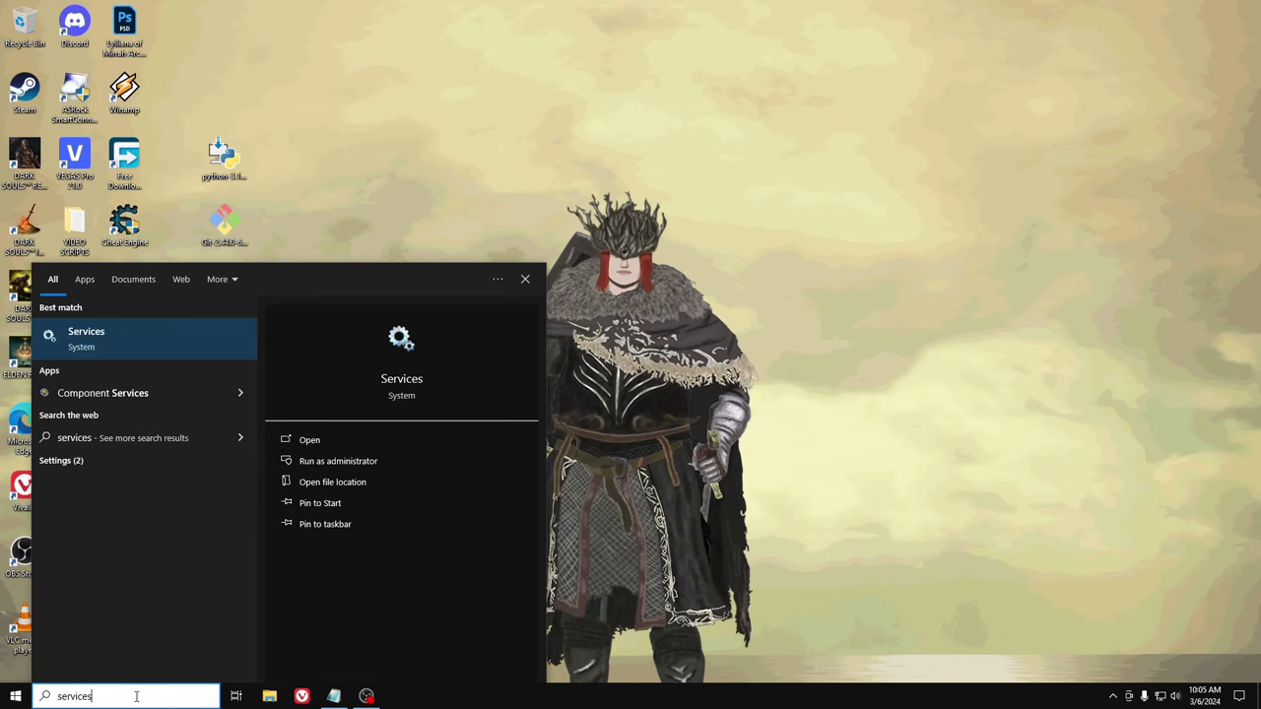
key(Return)
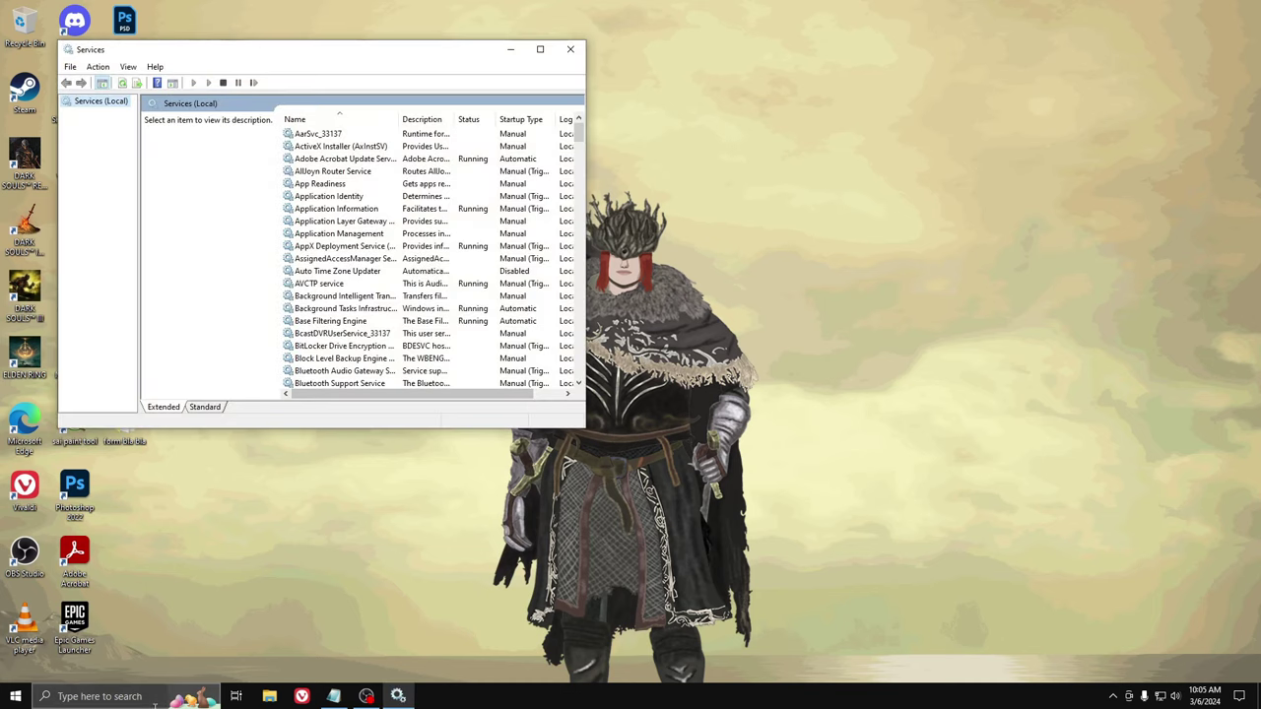
drag(330, 56, 513, 100)
scroll(595, 283, down, 3)
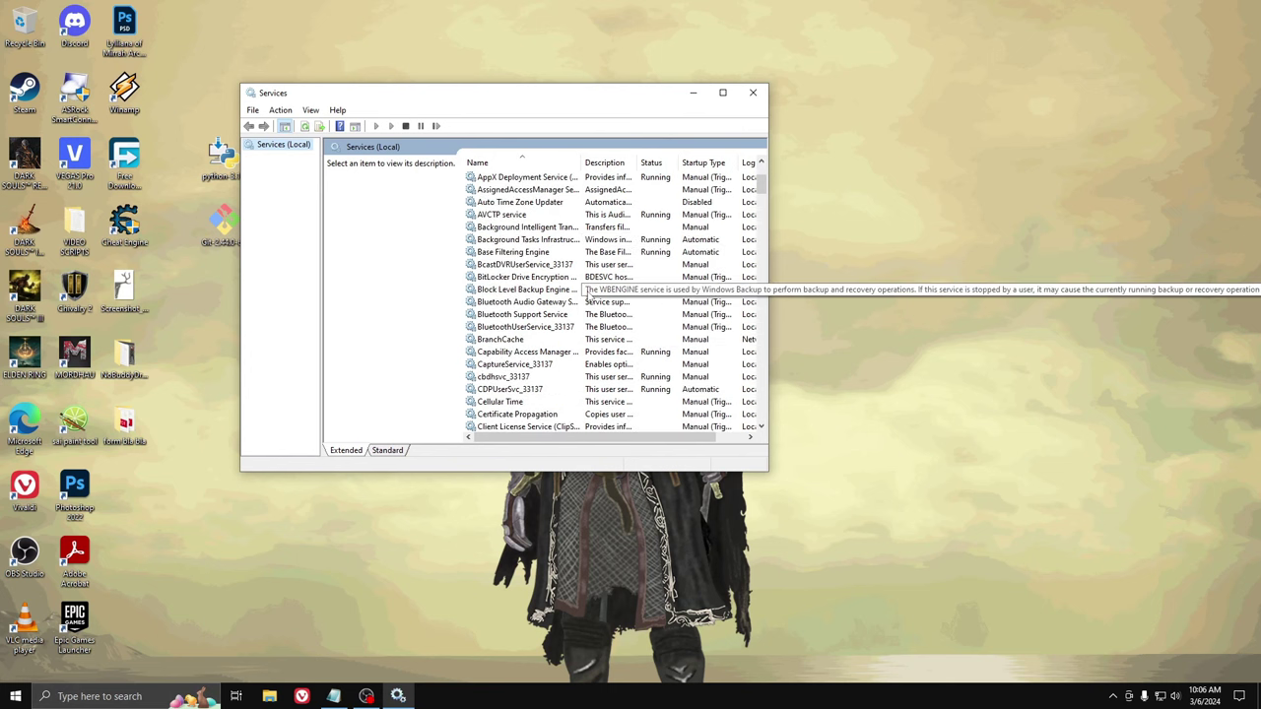
scroll(588, 295, down, 6)
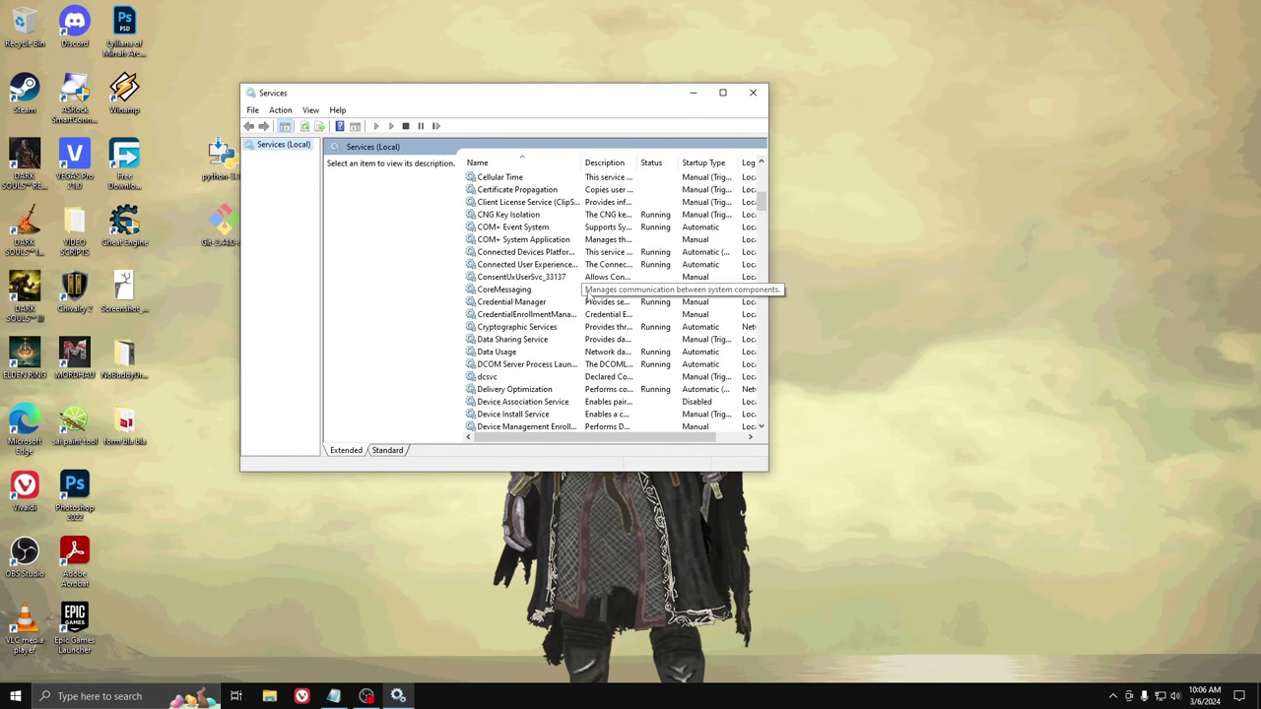
click(562, 404)
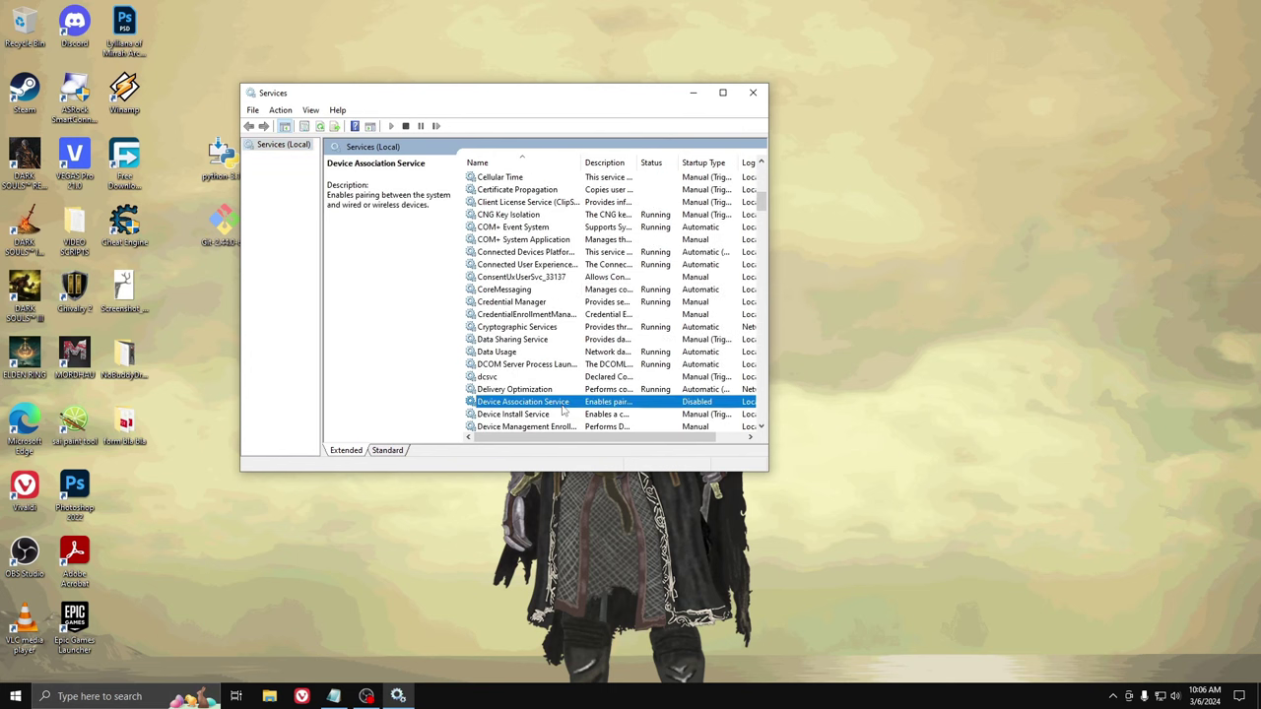
scroll(565, 408, down, 1)
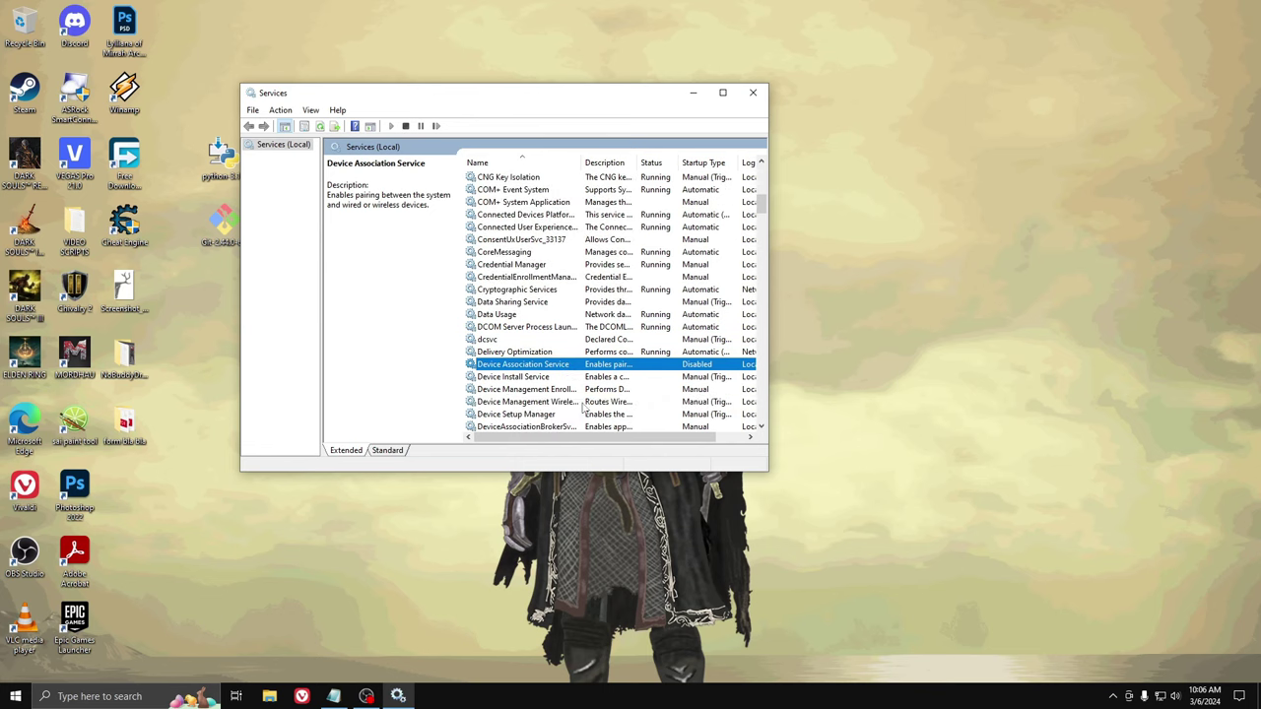
Confirm Device Association Service's properties with the startup type Disabled and close the Services console
right_click(580, 365)
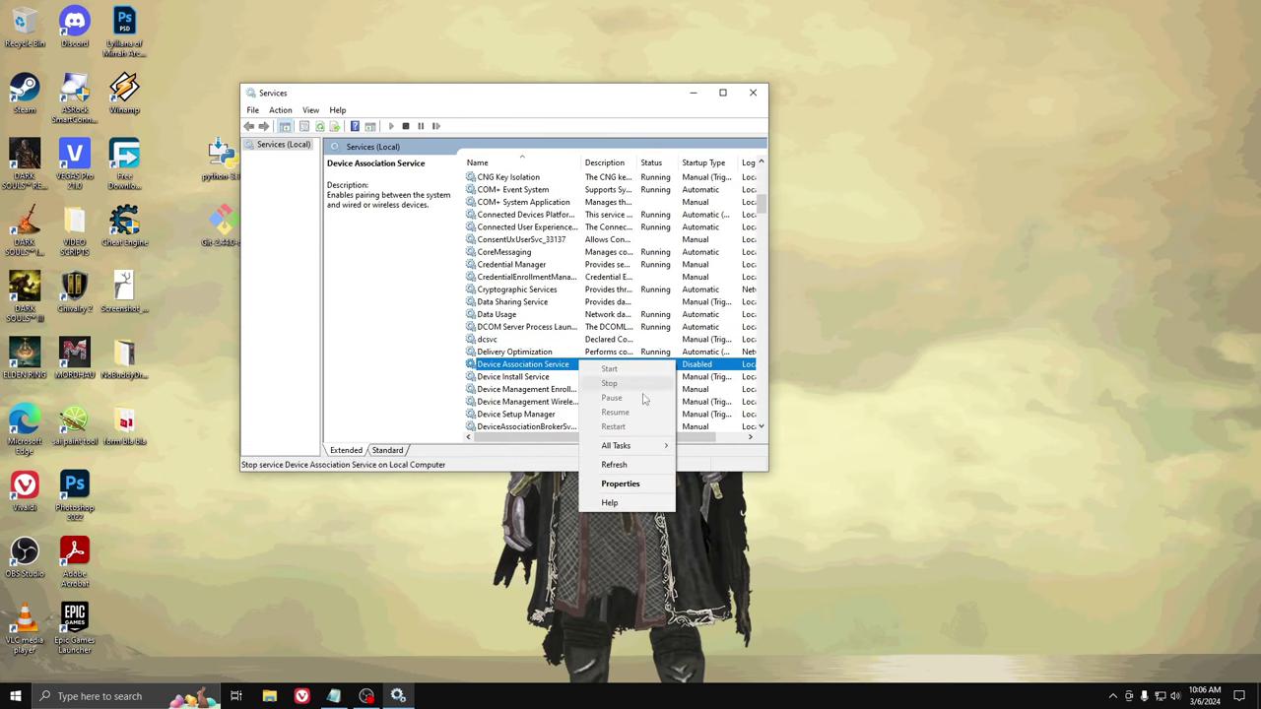
click(635, 491)
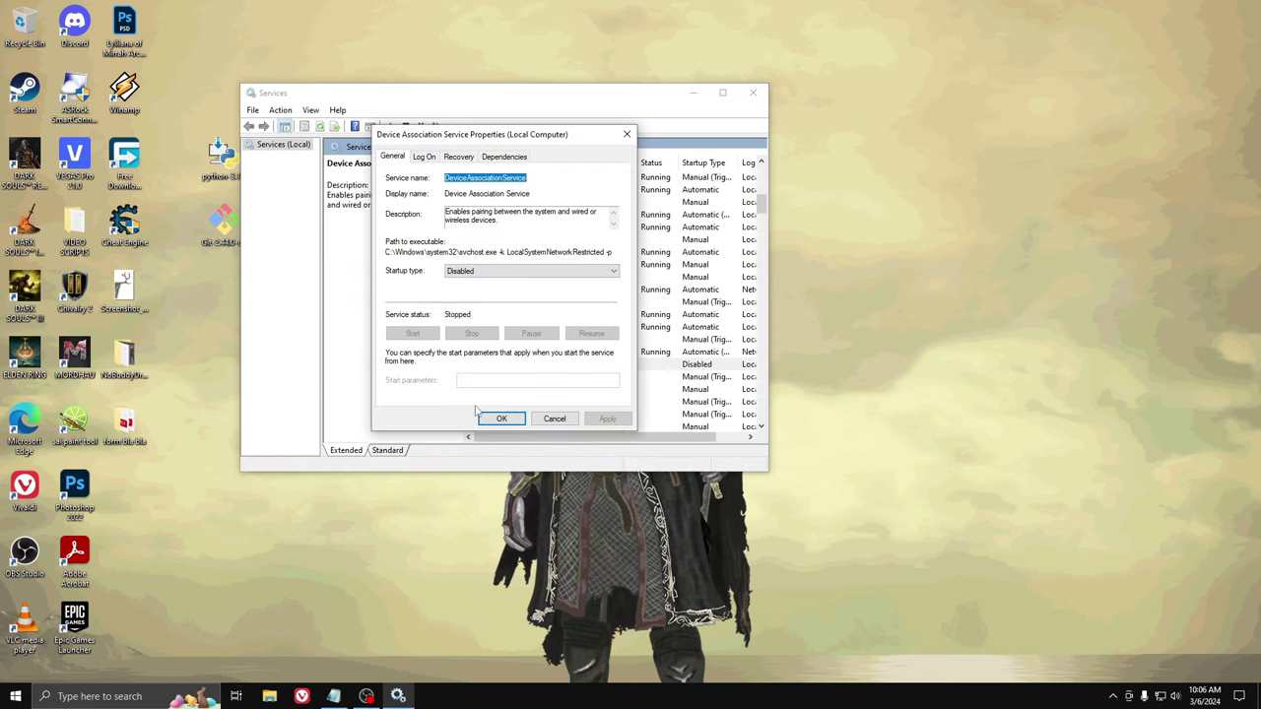
drag(496, 140, 581, 185)
click(606, 316)
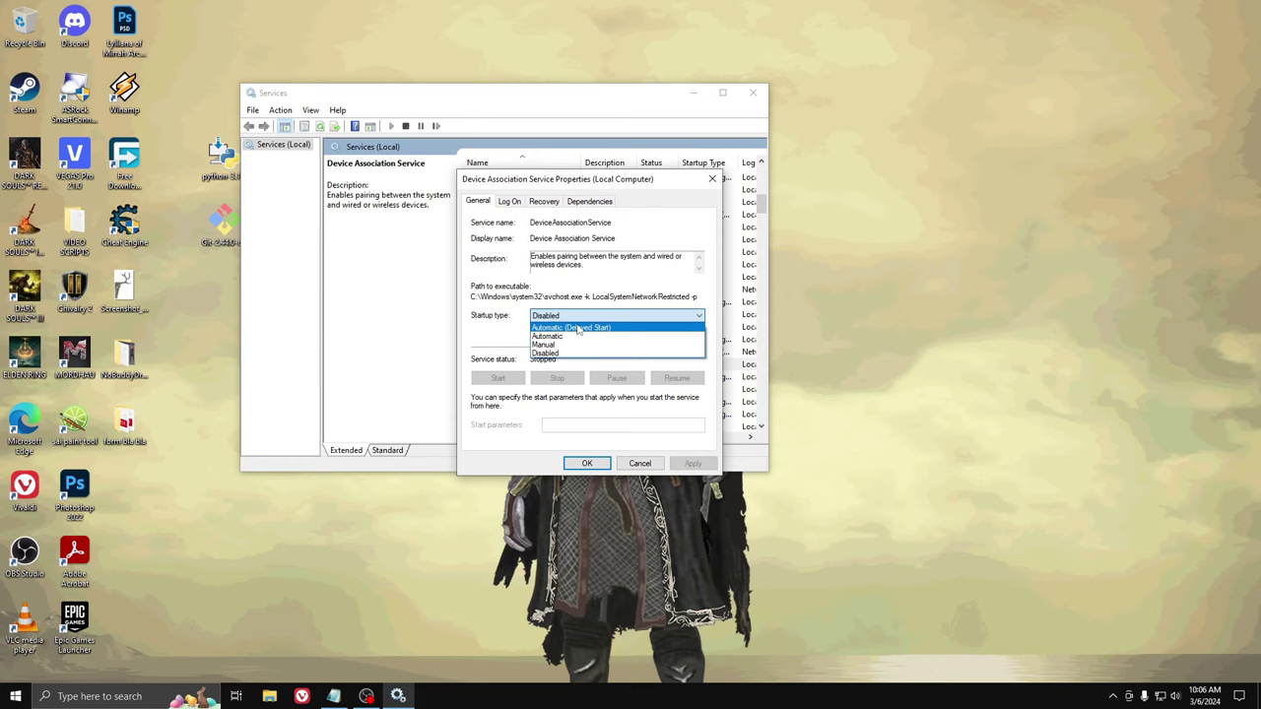
click(504, 341)
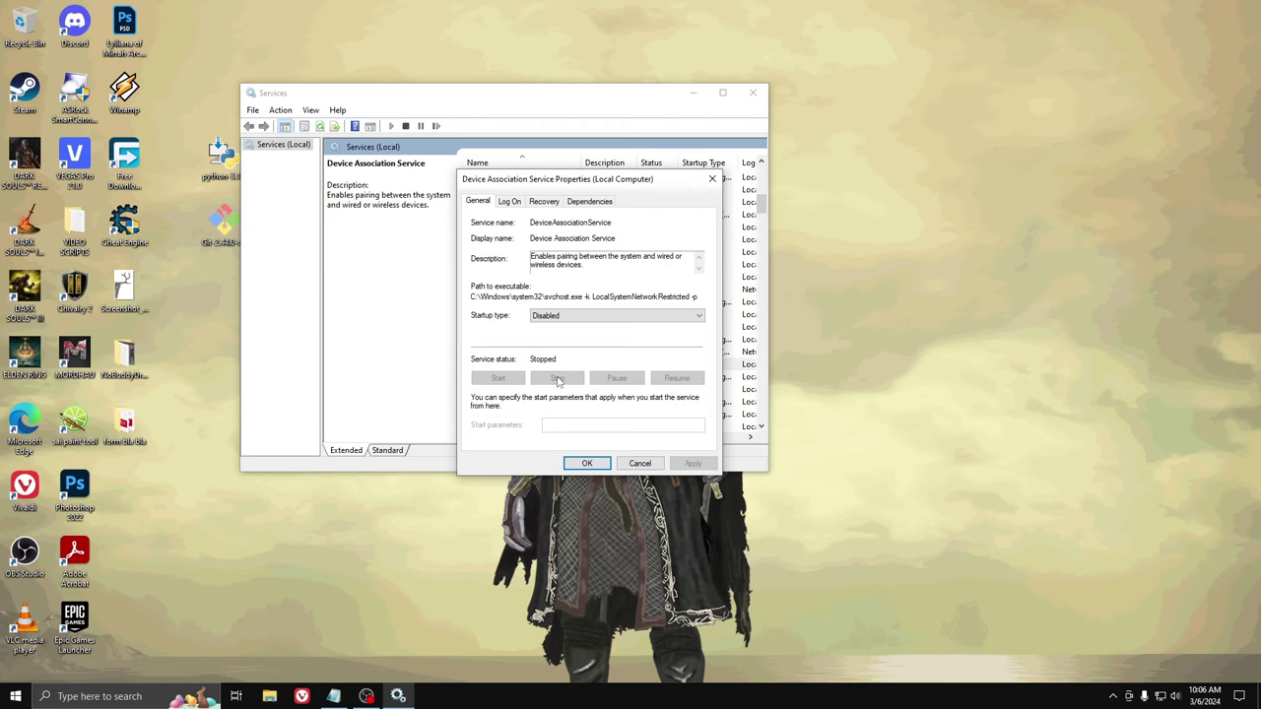
click(587, 463)
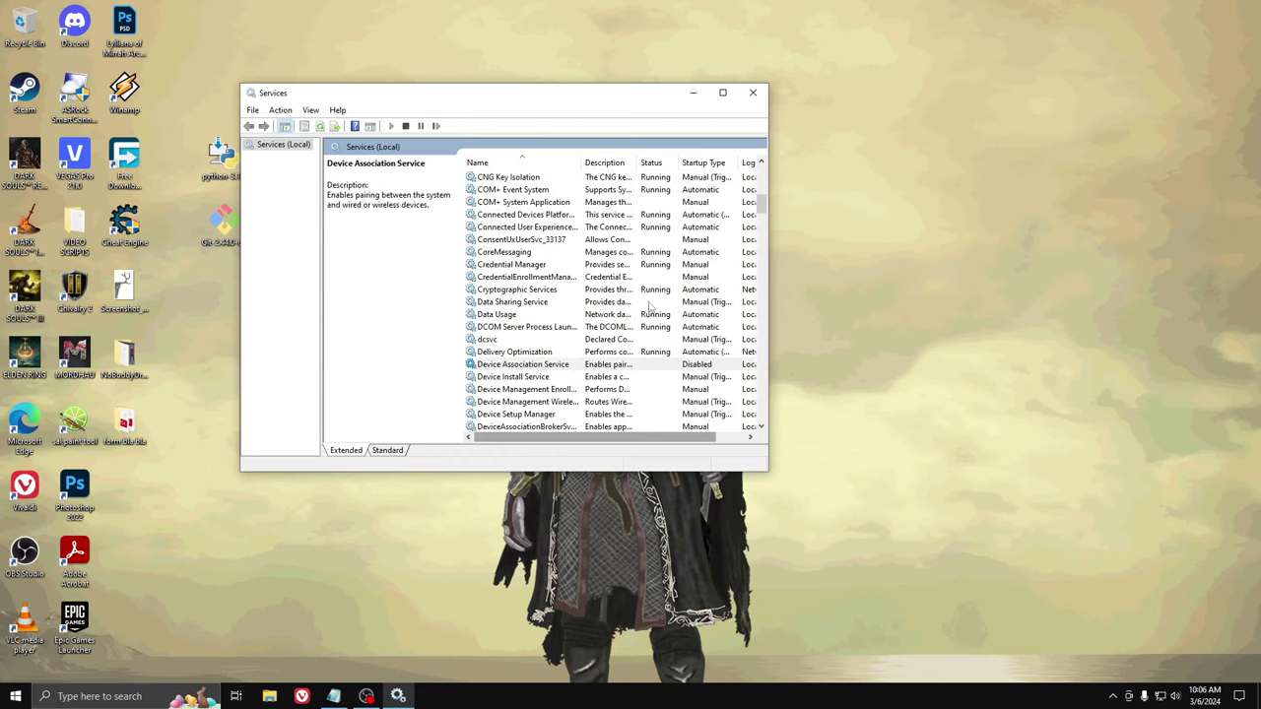
click(754, 93)
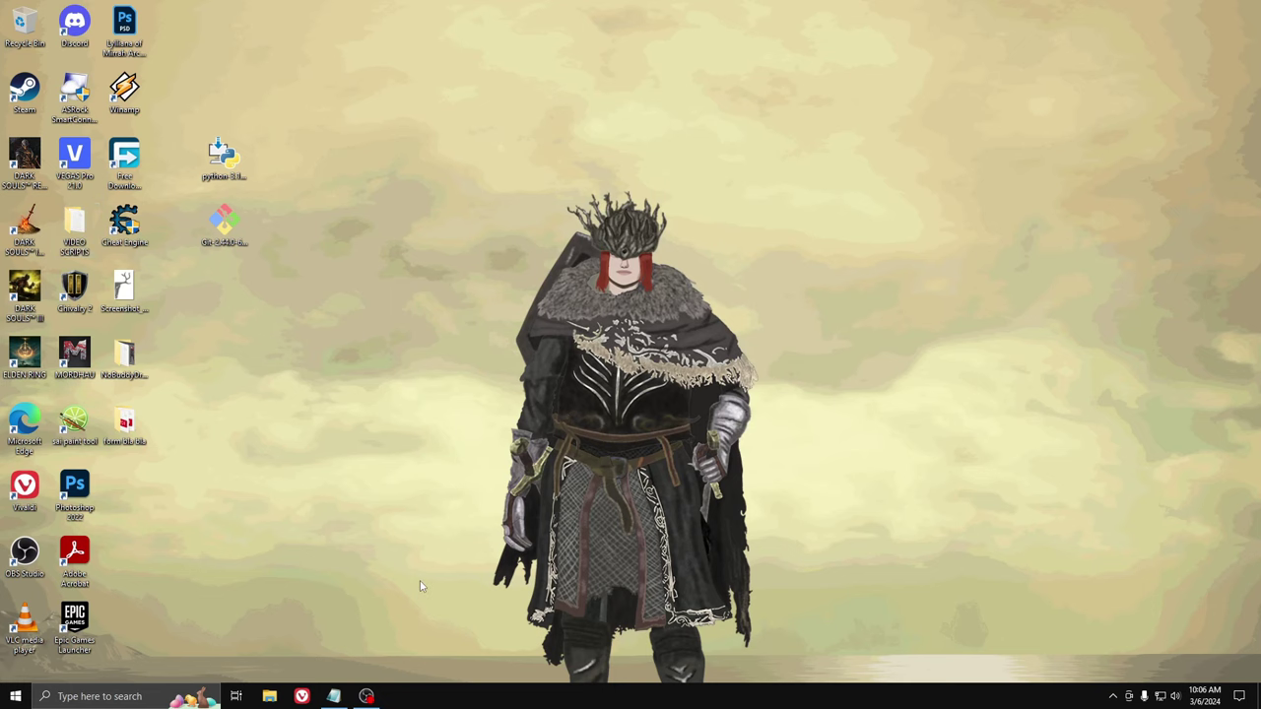
Open the Edit Plan Settings page and bring up the advanced power settings for the Balanced plan
click(105, 696)
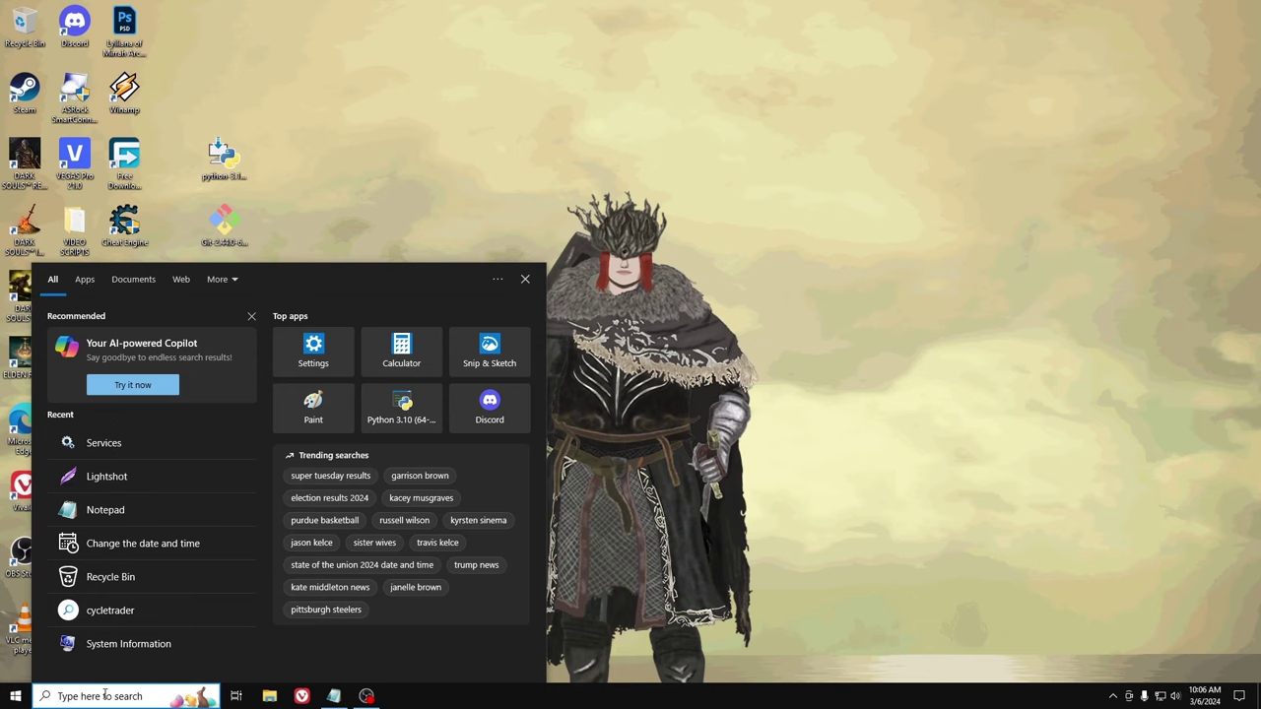
text(power plan)
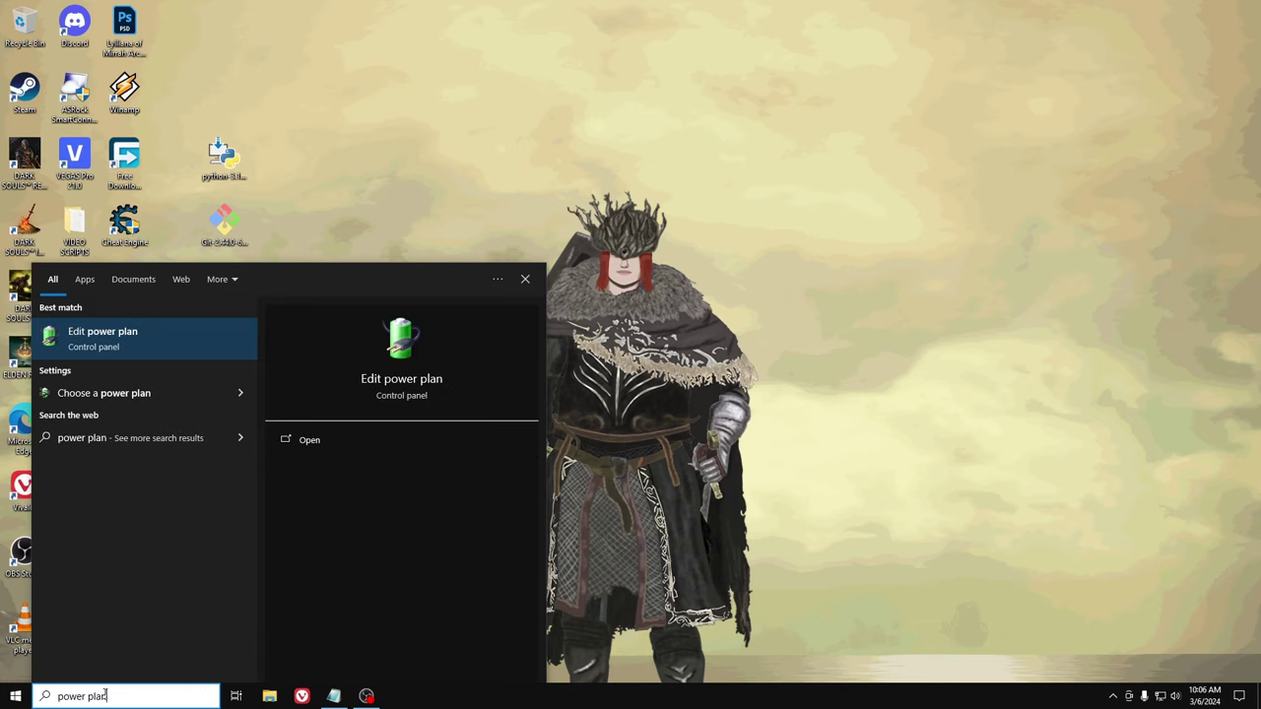
click(80, 340)
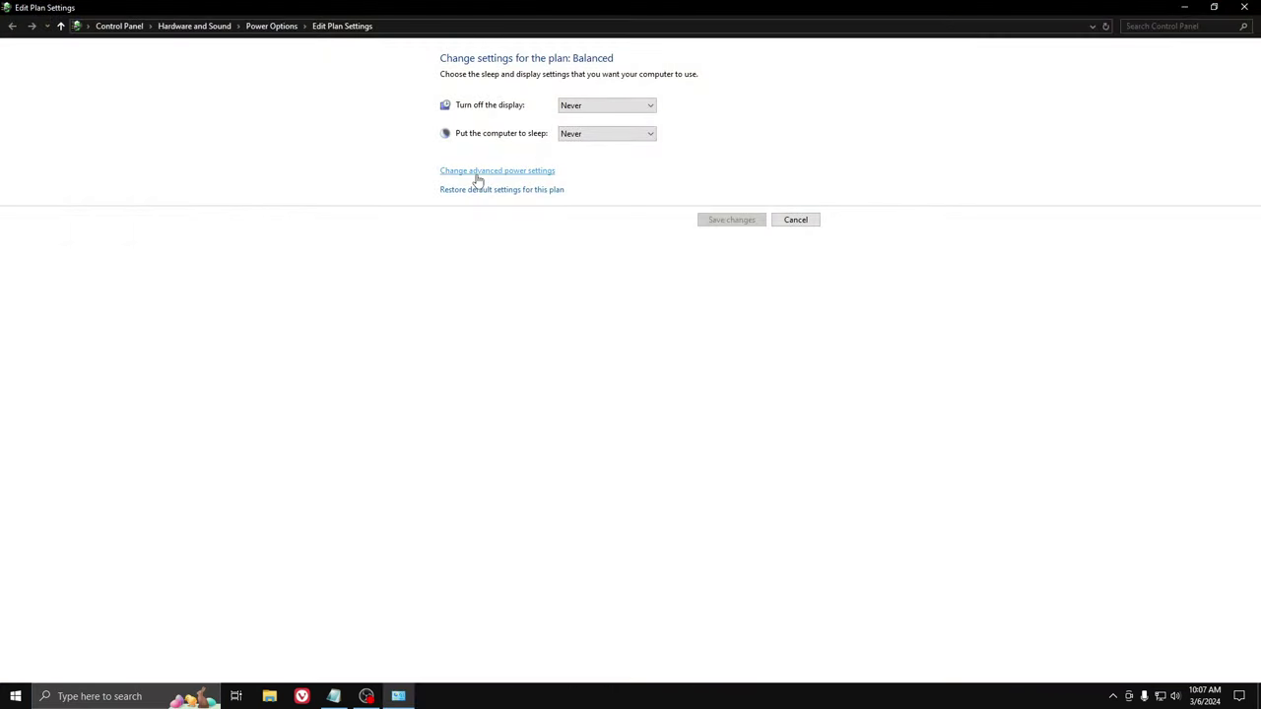
click(477, 175)
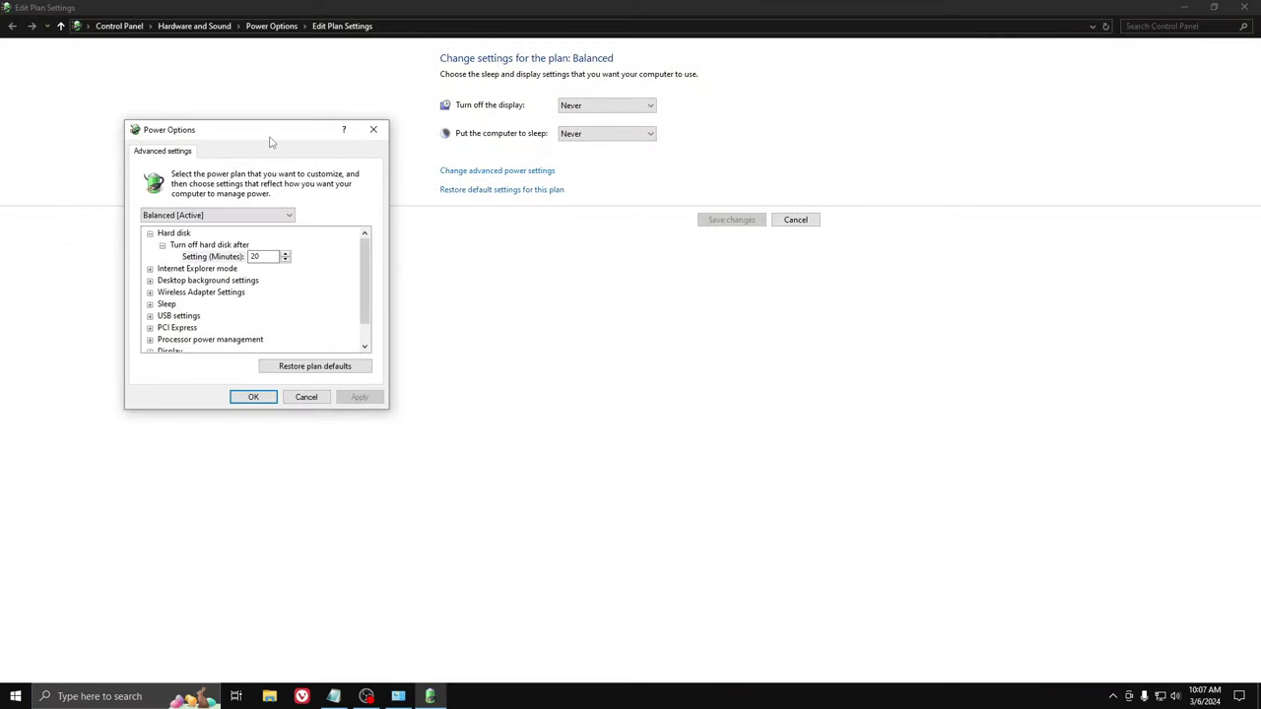
drag(270, 140, 526, 228)
Set USB selective suspend to Disabled under the Balanced plan's USB settings
click(407, 403)
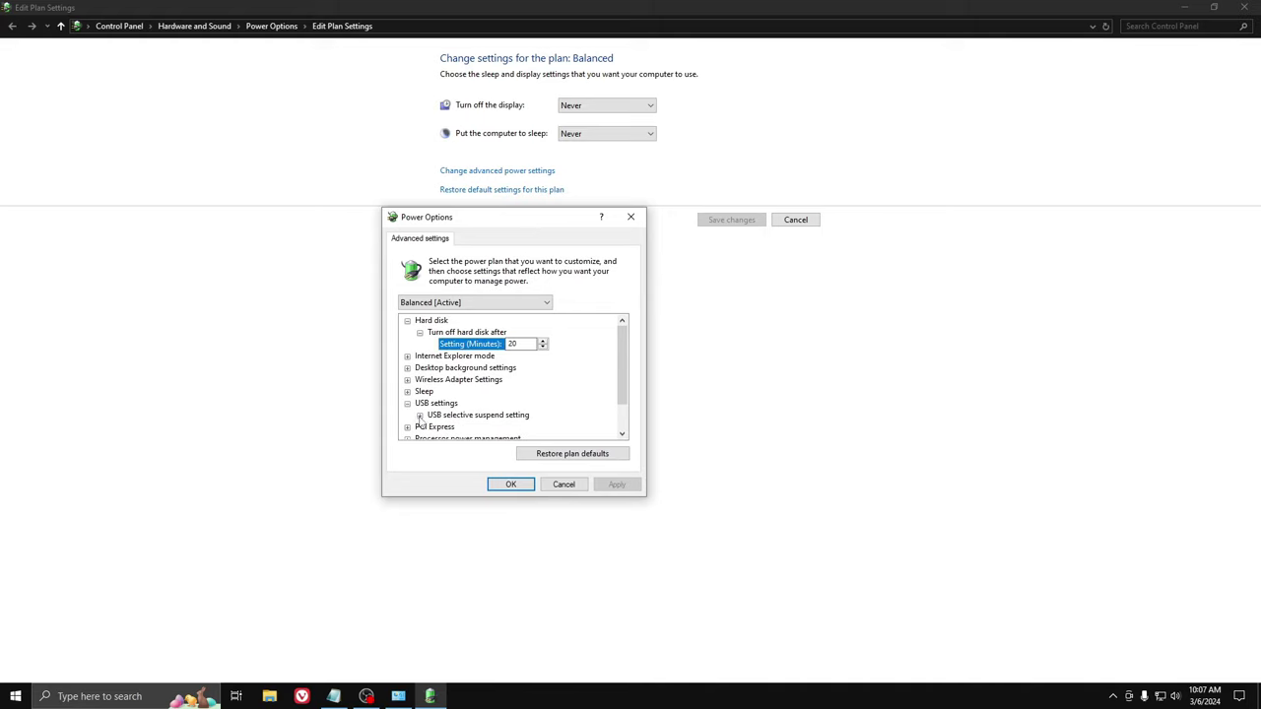
click(419, 415)
scroll(498, 404, down, 1)
click(498, 392)
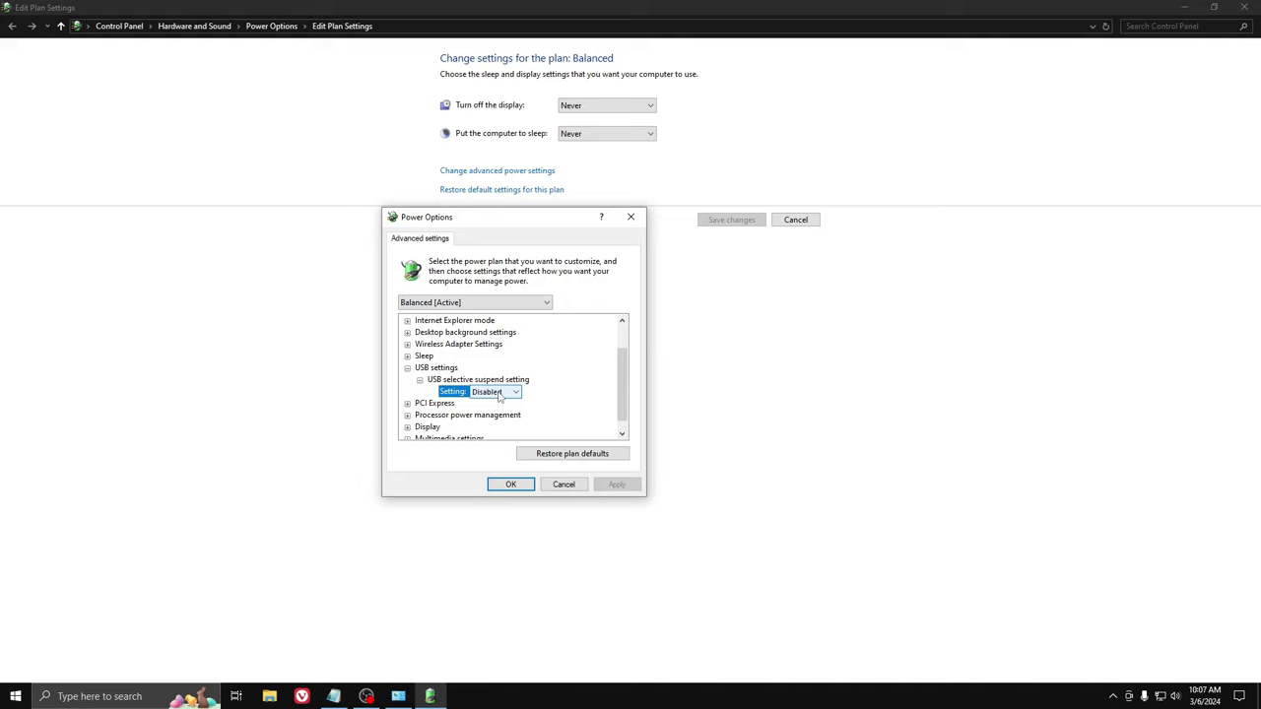
click(499, 392)
click(493, 404)
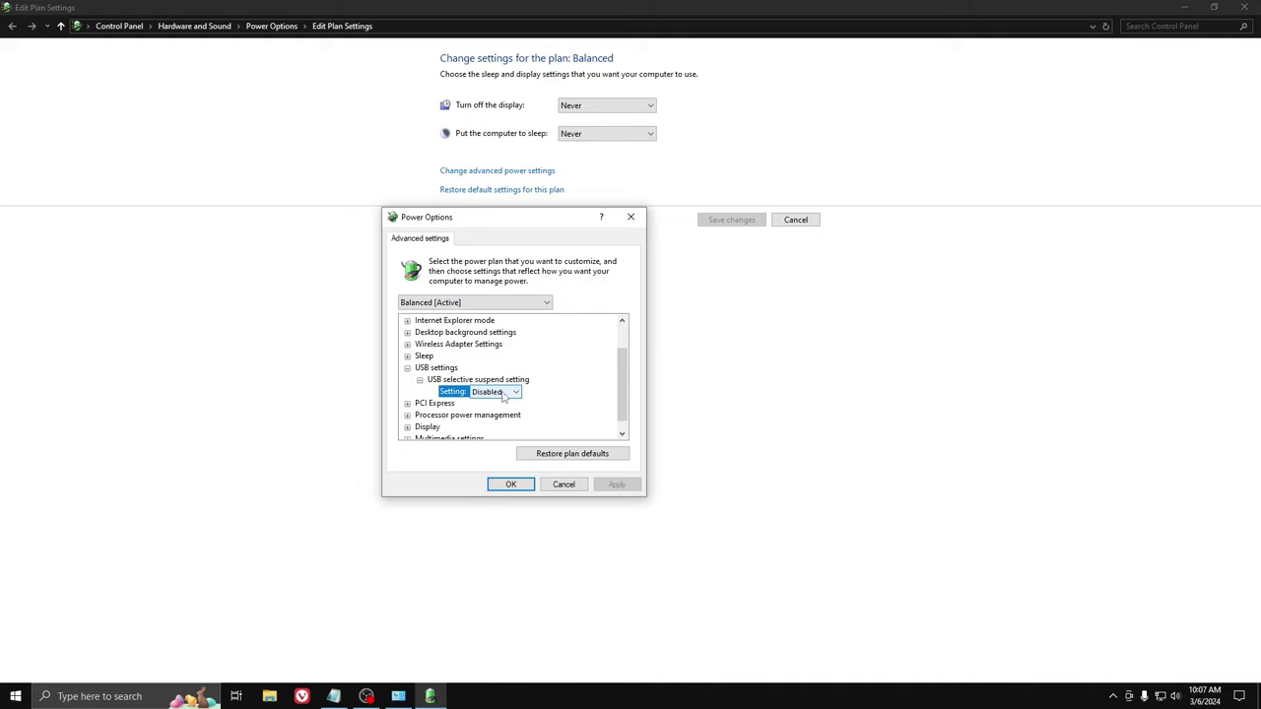
Switch the advanced settings to the High performance plan and check its USB selective suspend setting
click(446, 306)
click(443, 306)
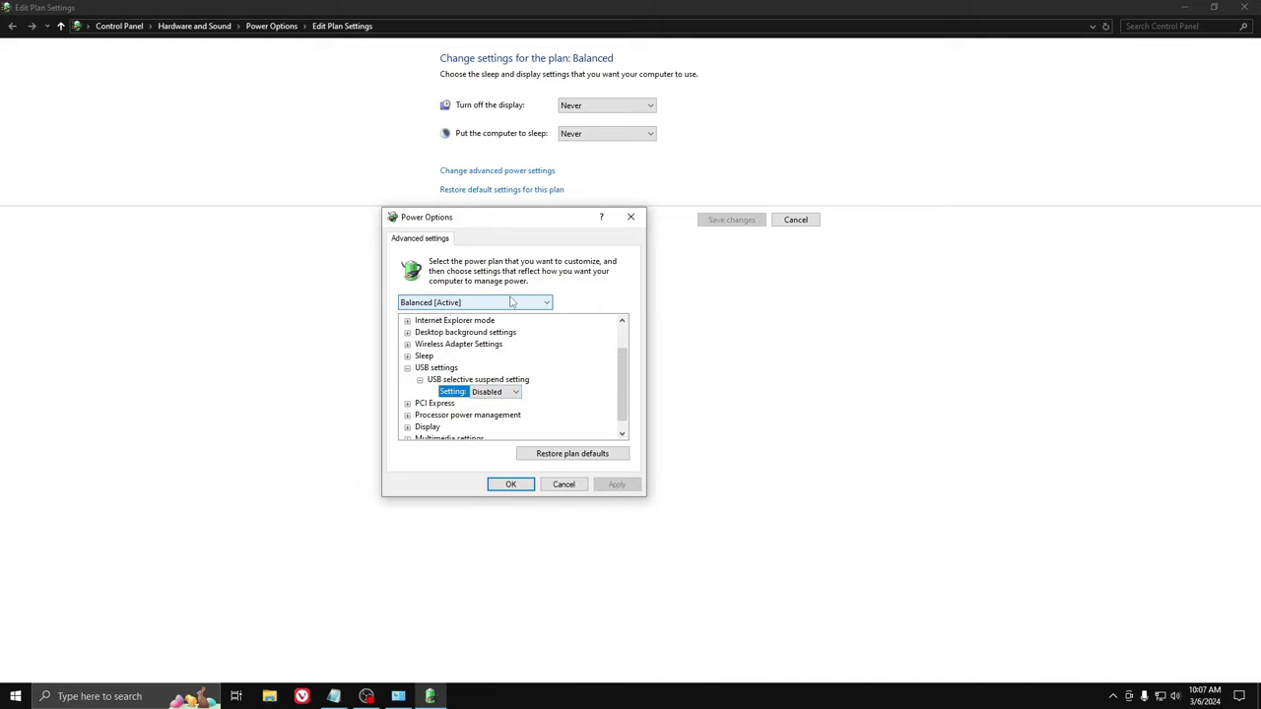
click(474, 306)
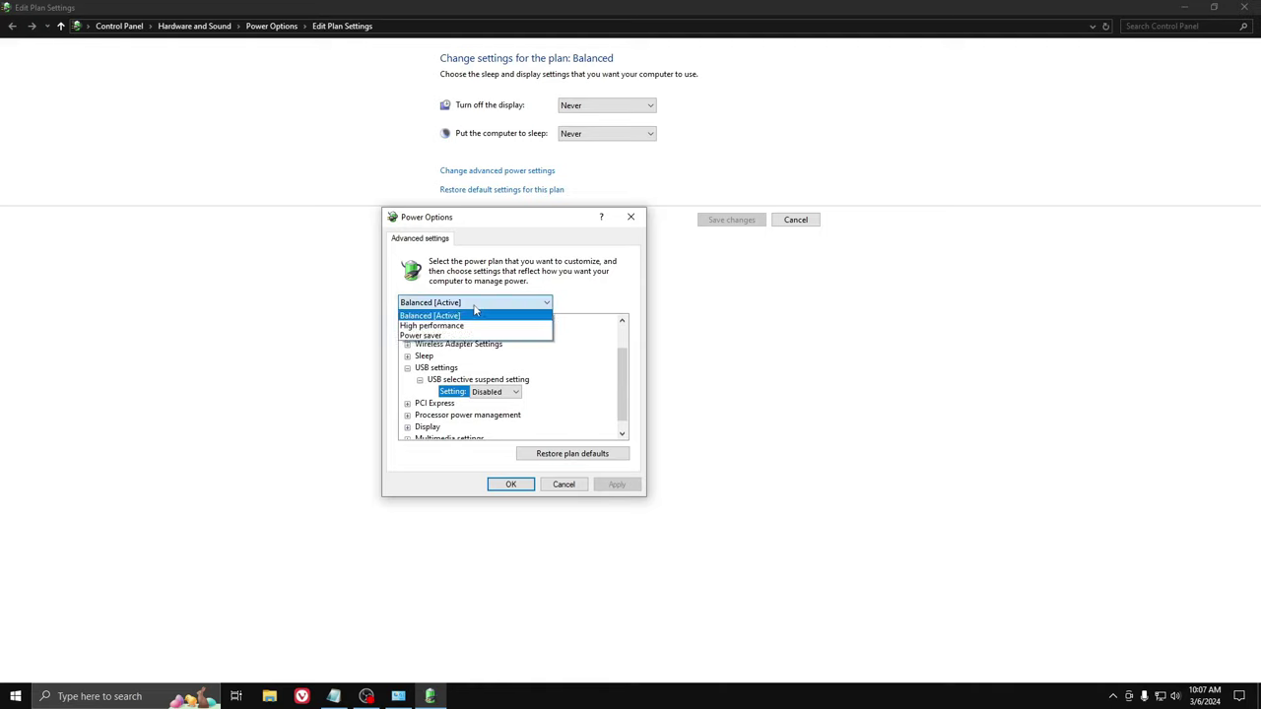
click(475, 310)
drag(507, 217, 442, 245)
click(394, 333)
click(366, 355)
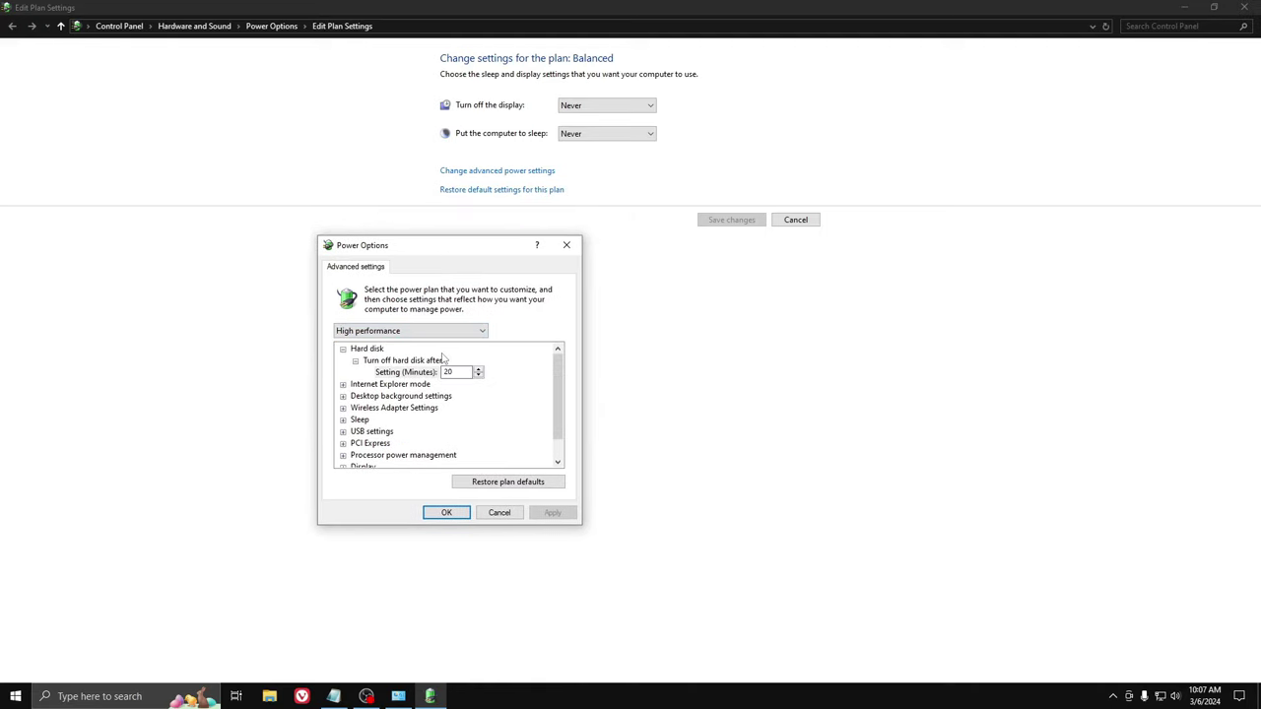
click(342, 430)
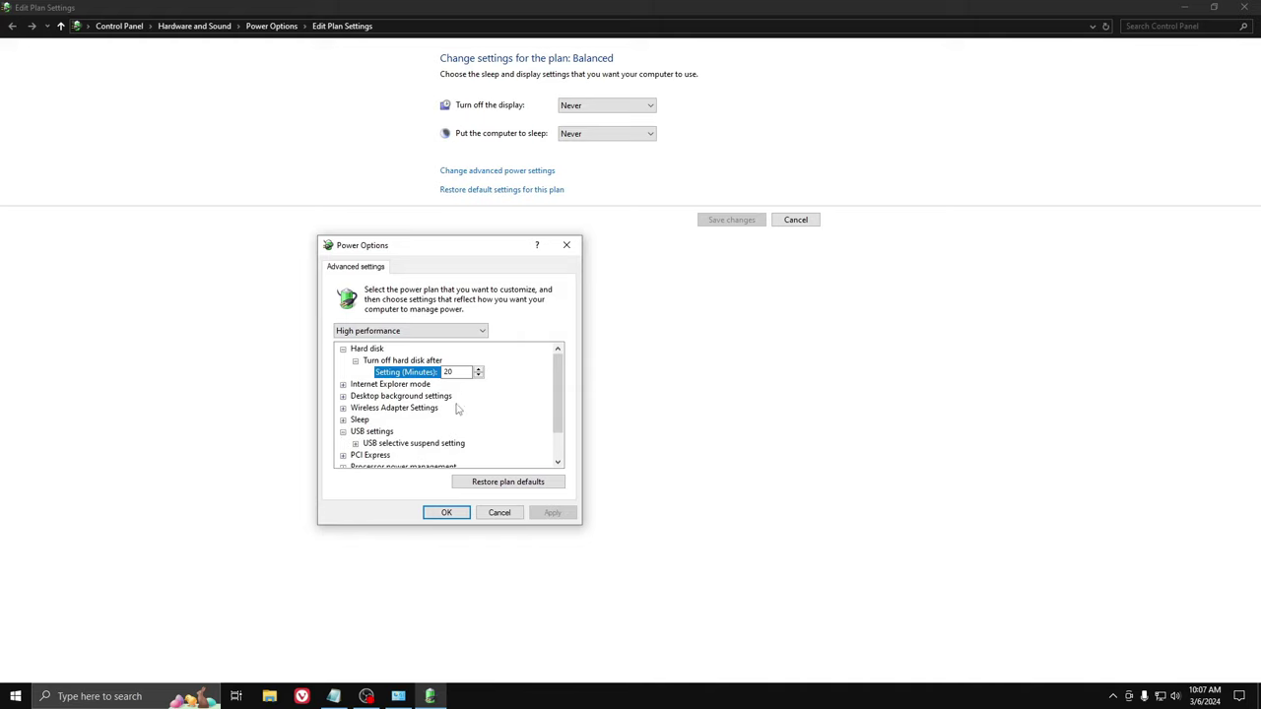
scroll(460, 410, down, 1)
double_click(460, 407)
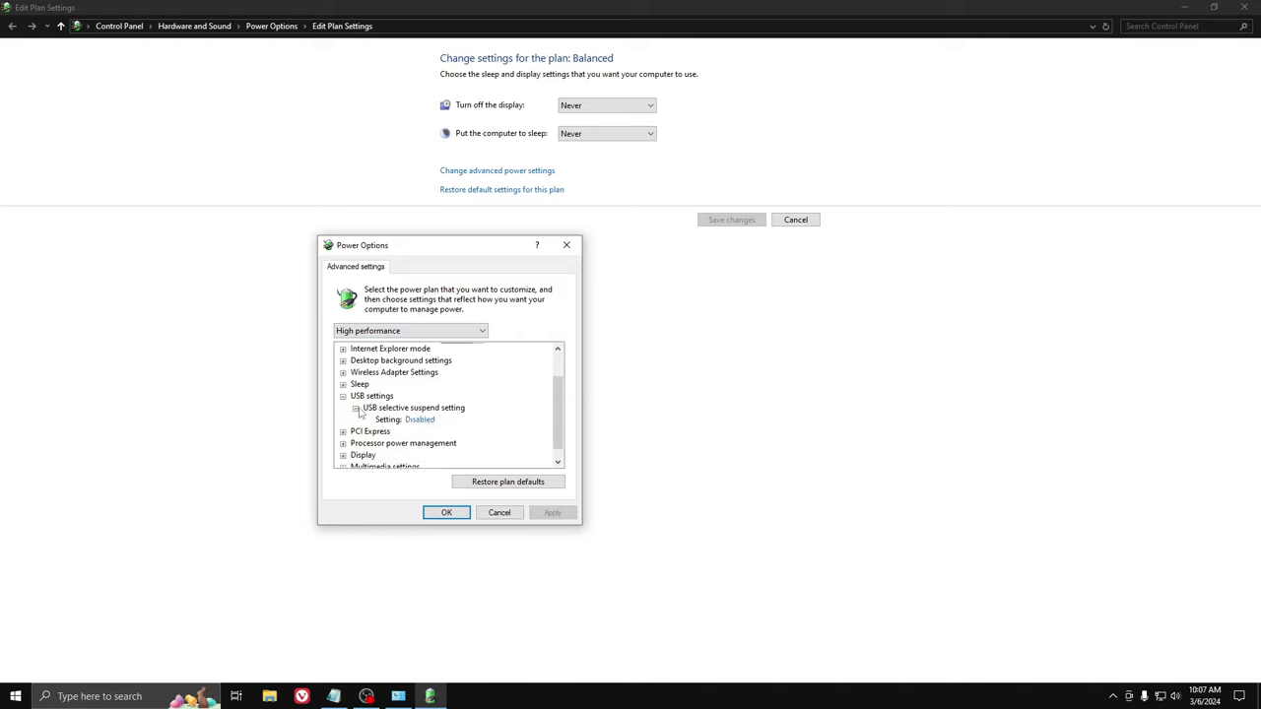
Check the USB selective suspend setting of the Power saver plan and close the advanced power settings
click(394, 331)
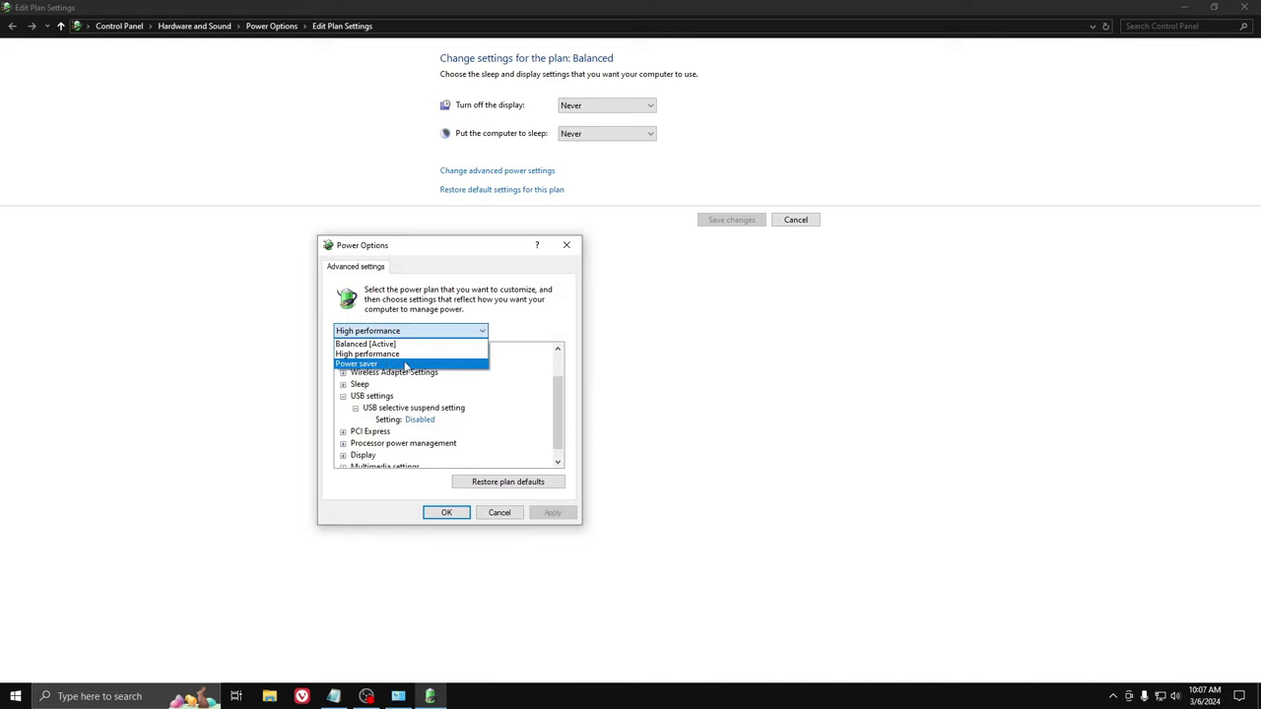
click(387, 365)
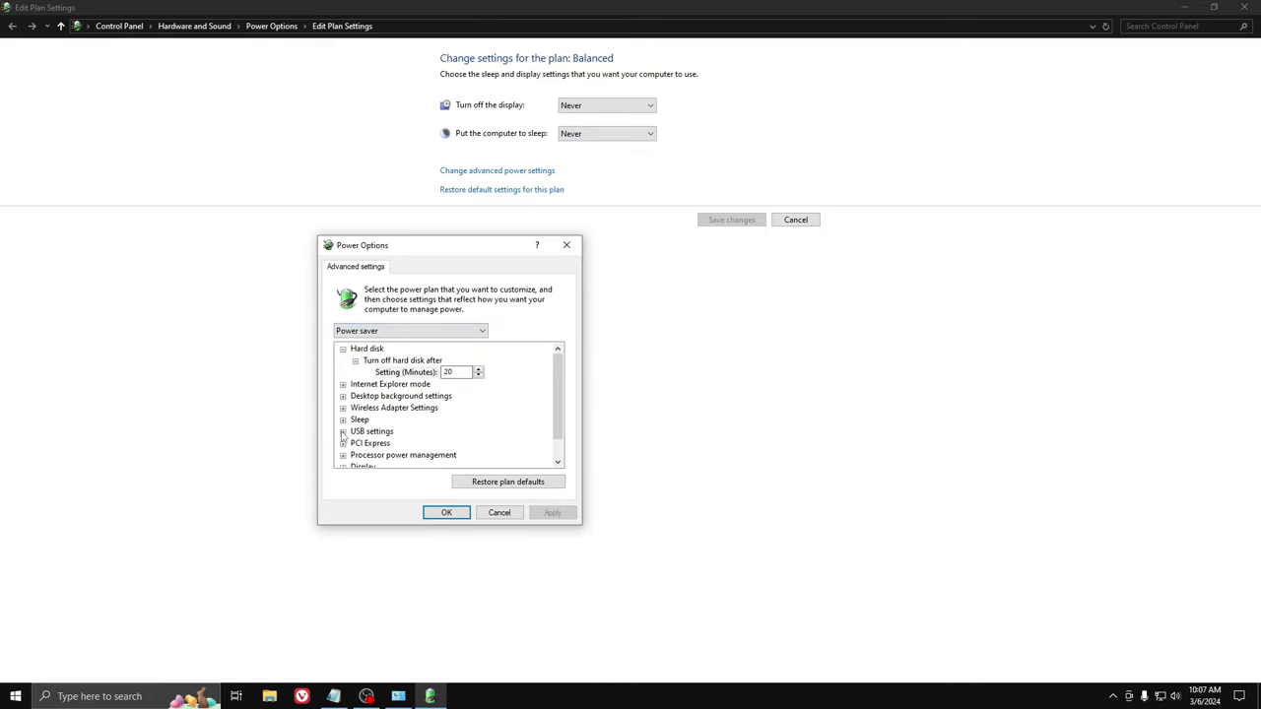
scroll(401, 427, down, 1)
click(355, 408)
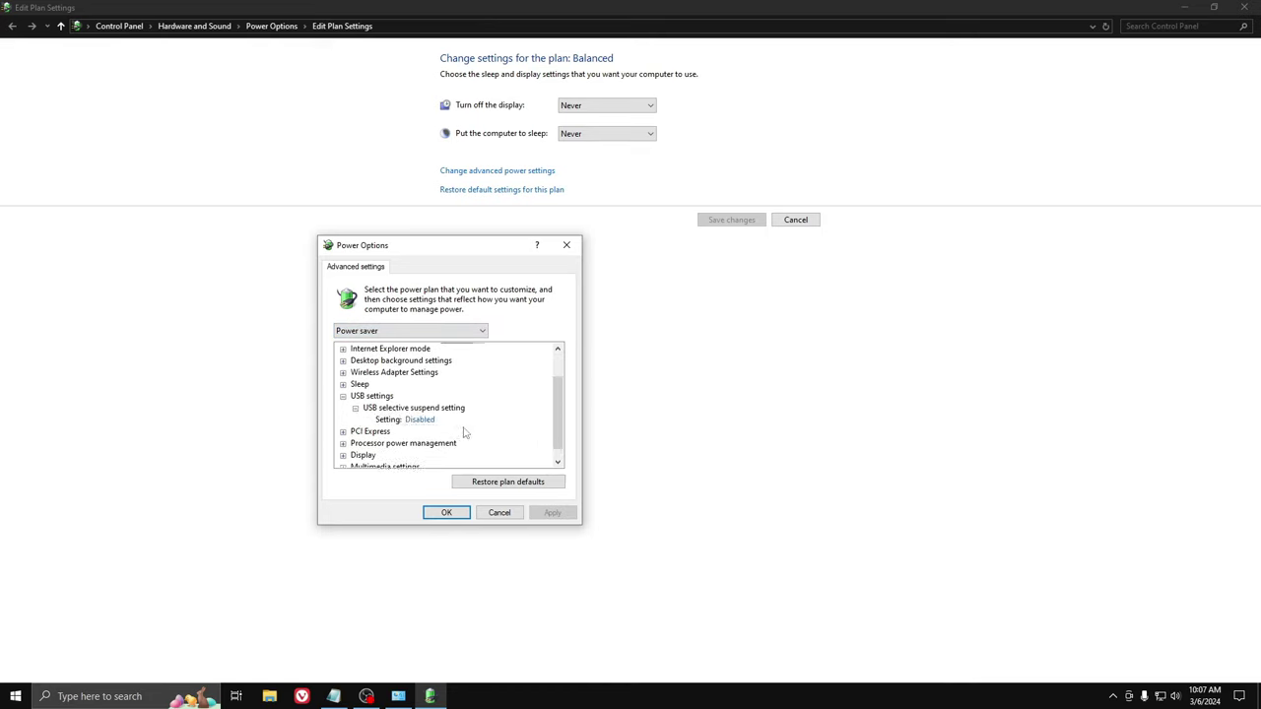
click(568, 247)
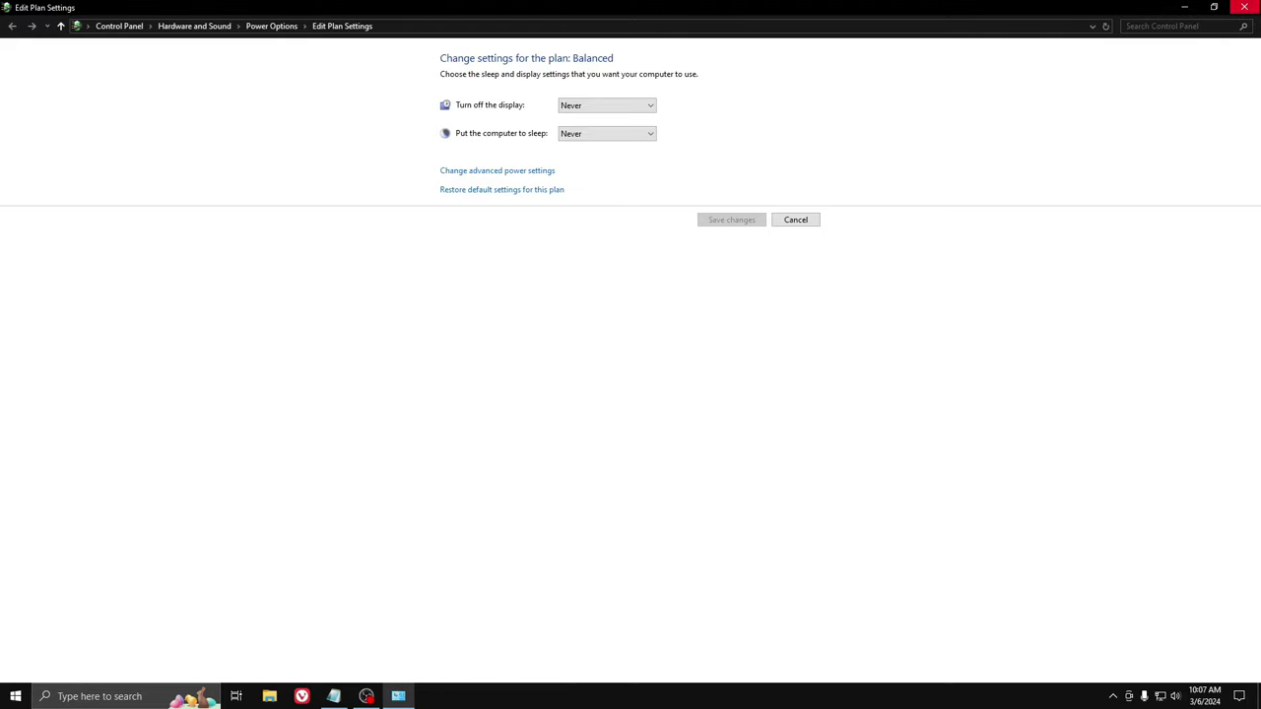
click(532, 173)
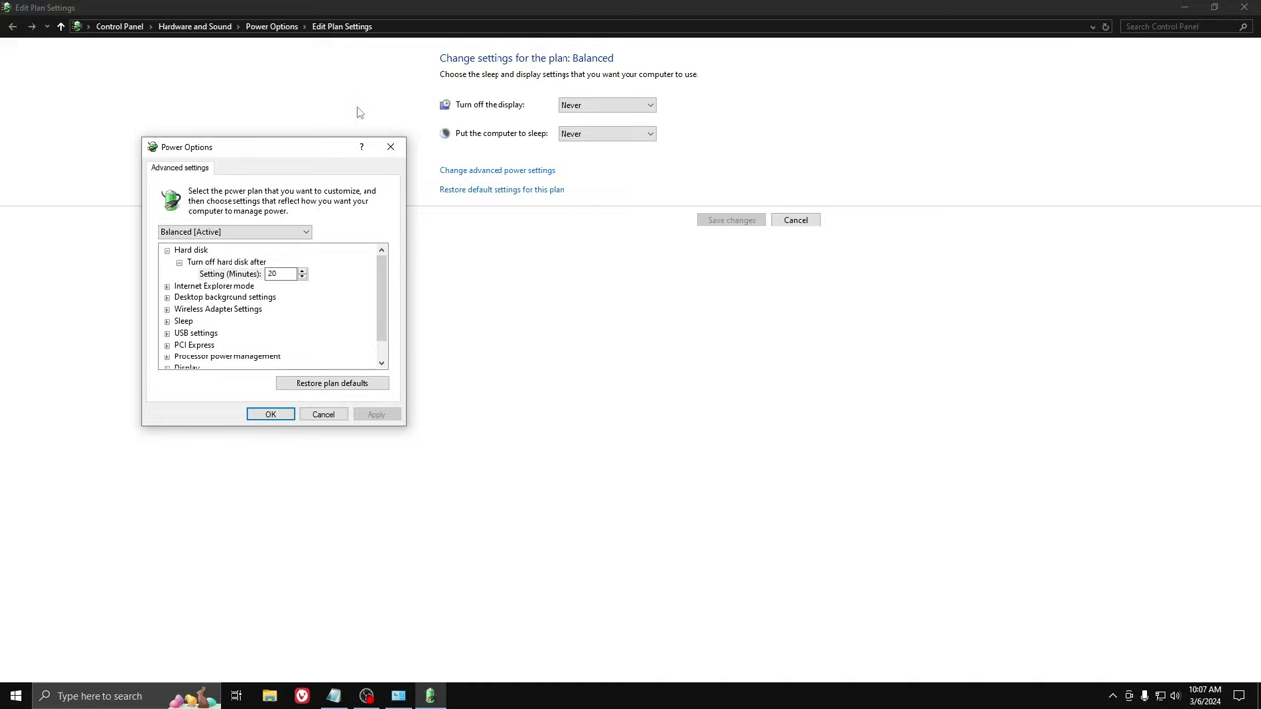
click(390, 145)
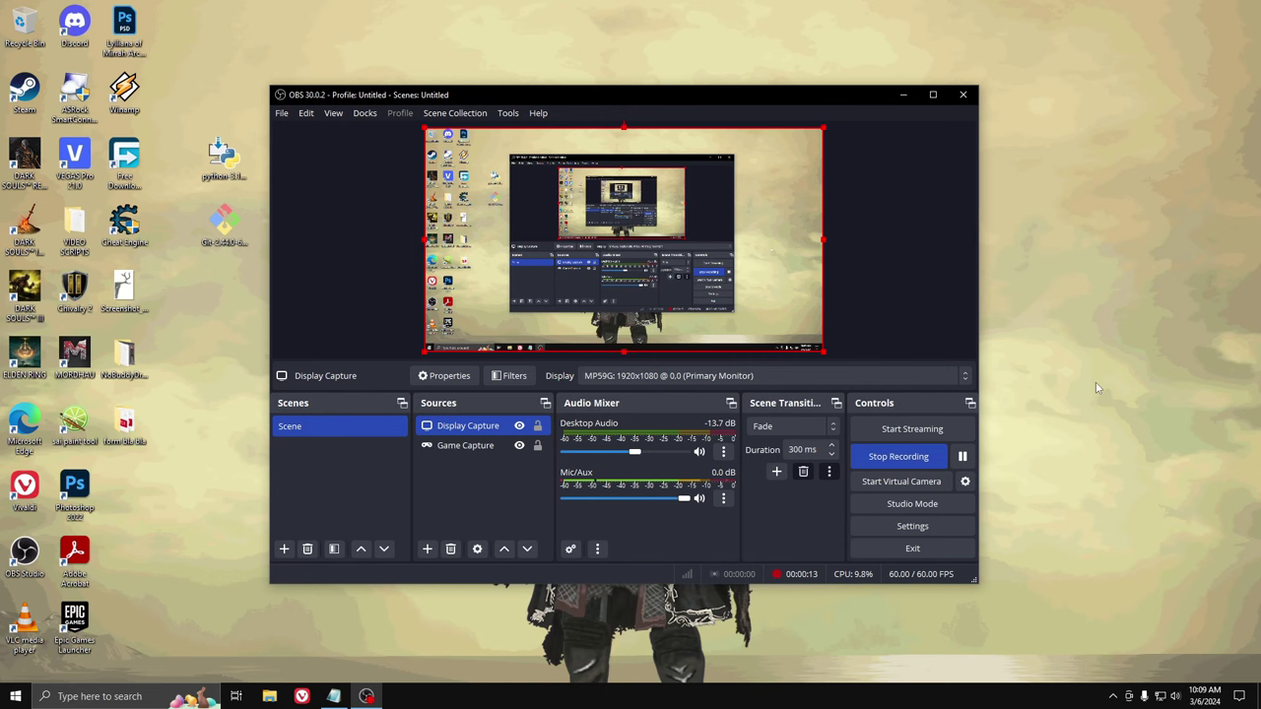
Minimize the OBS window and open Device Manager through a Windows search
click(1083, 421)
click(904, 95)
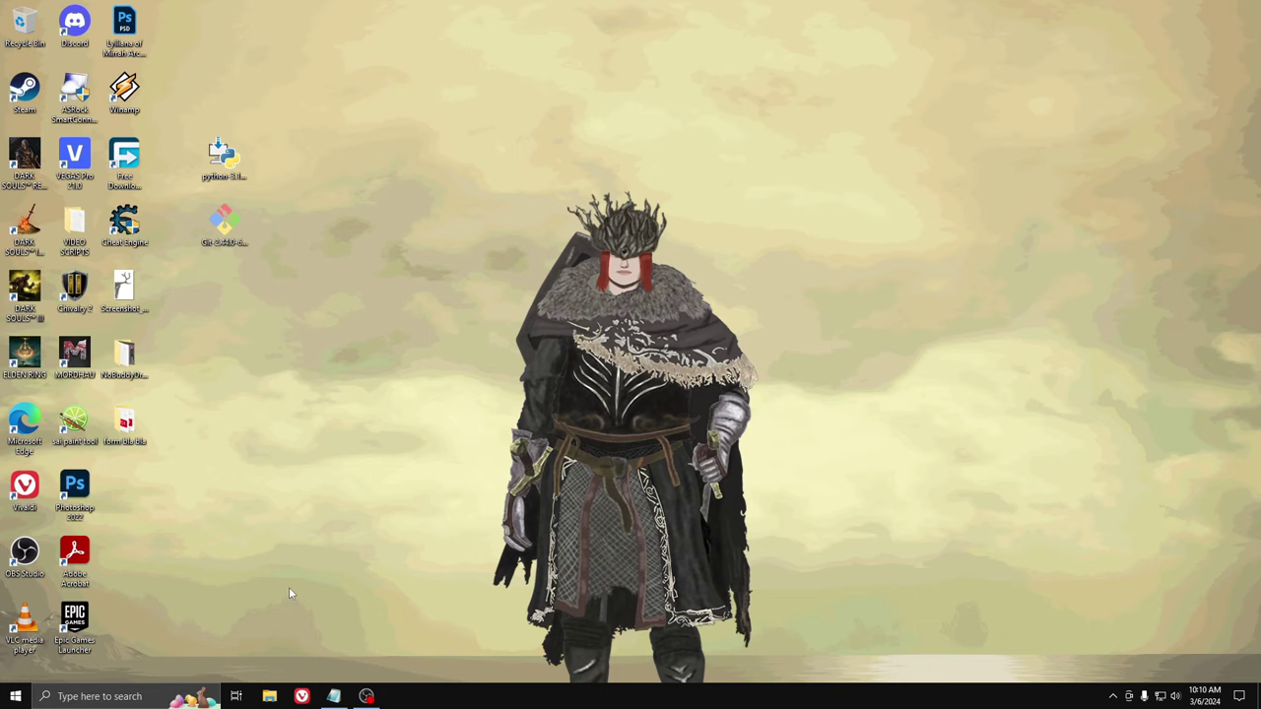
click(150, 695)
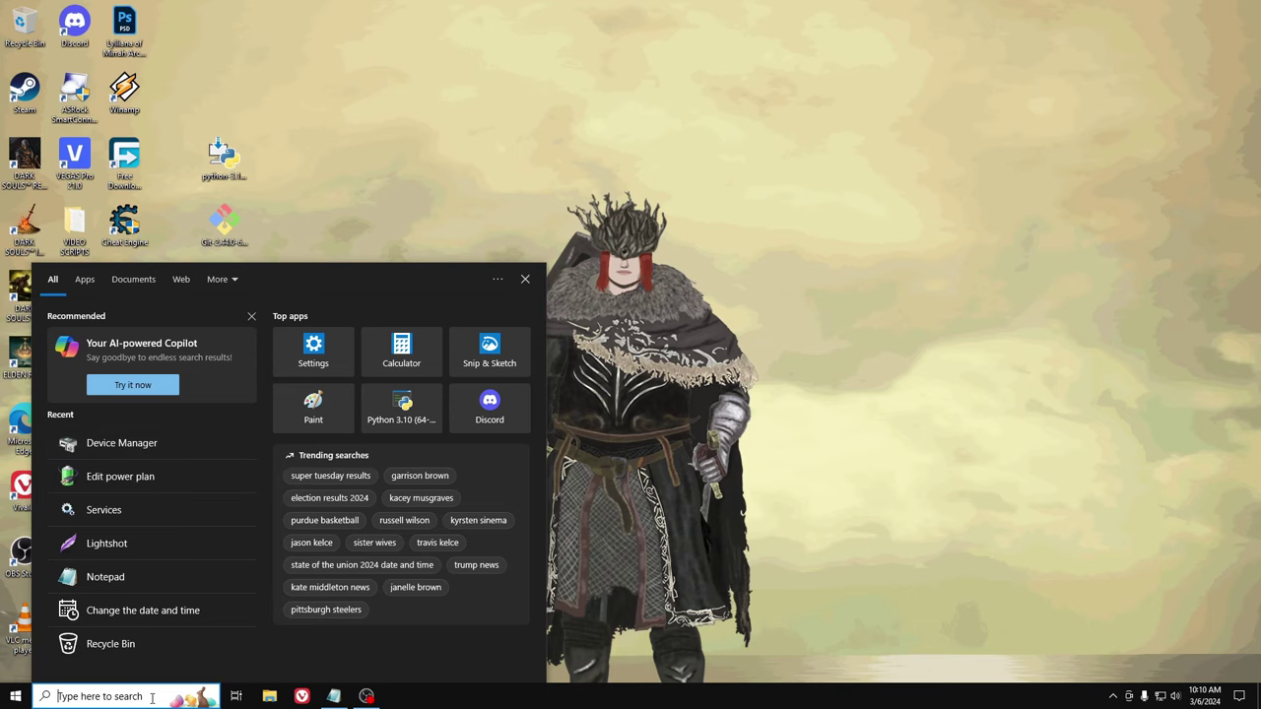
text(de)
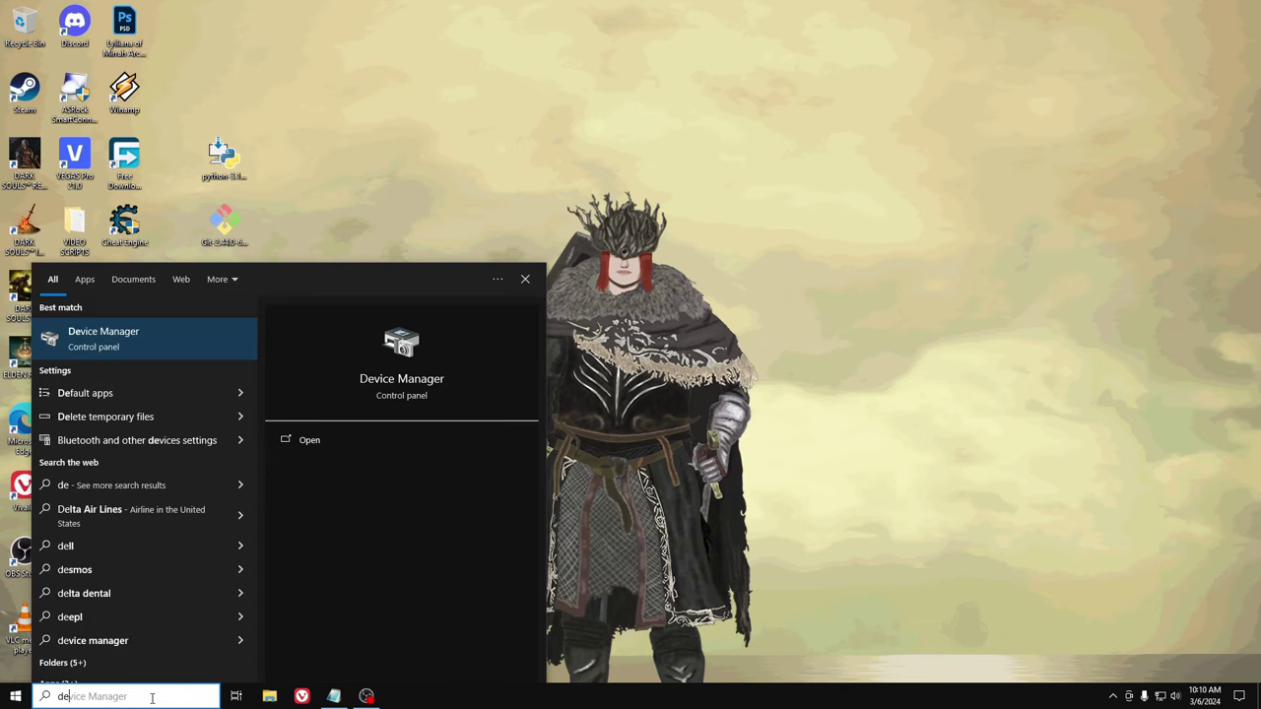
text(vi)
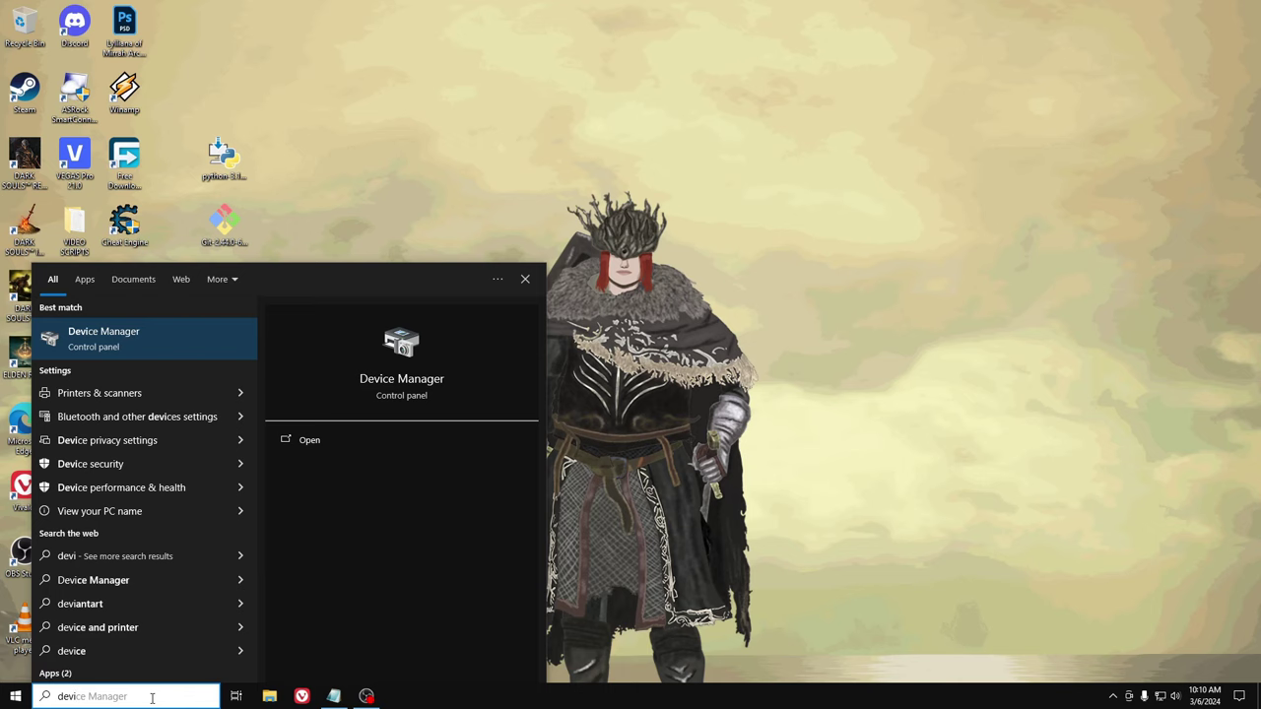
text(ce)
key(Return)
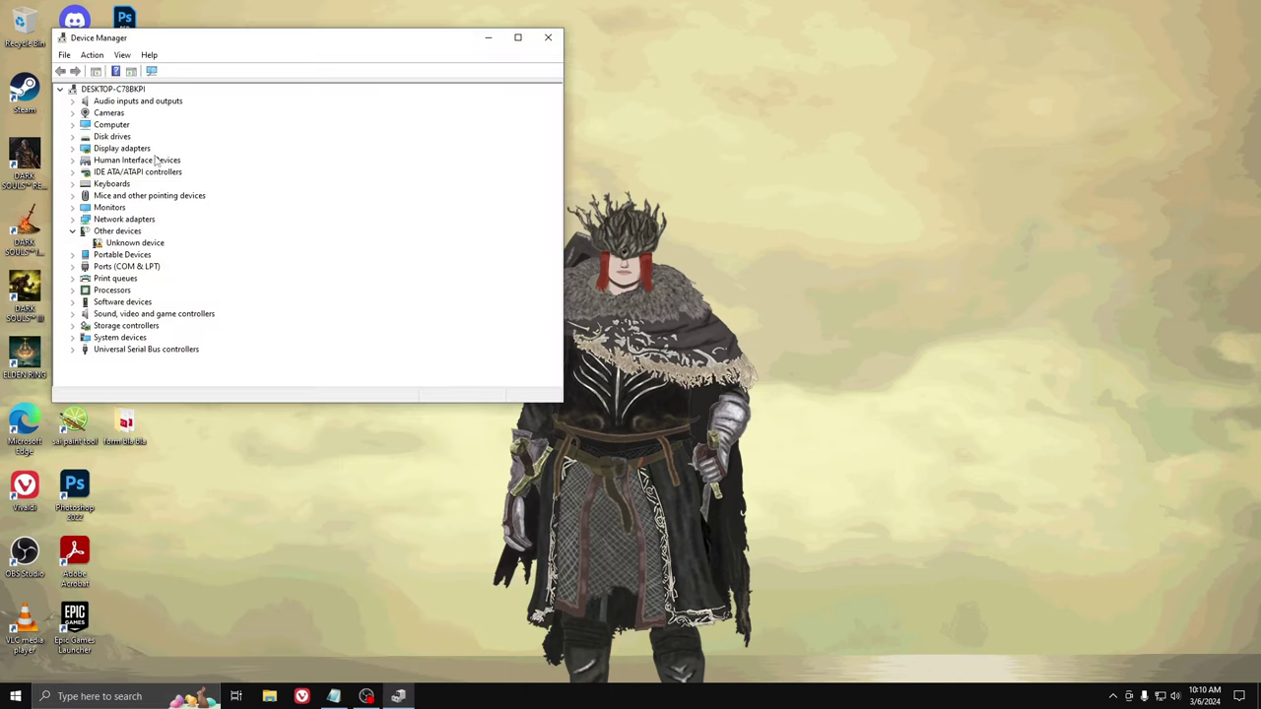
Show hidden devices in Device Manager and expand the Software devices category
drag(206, 41, 422, 122)
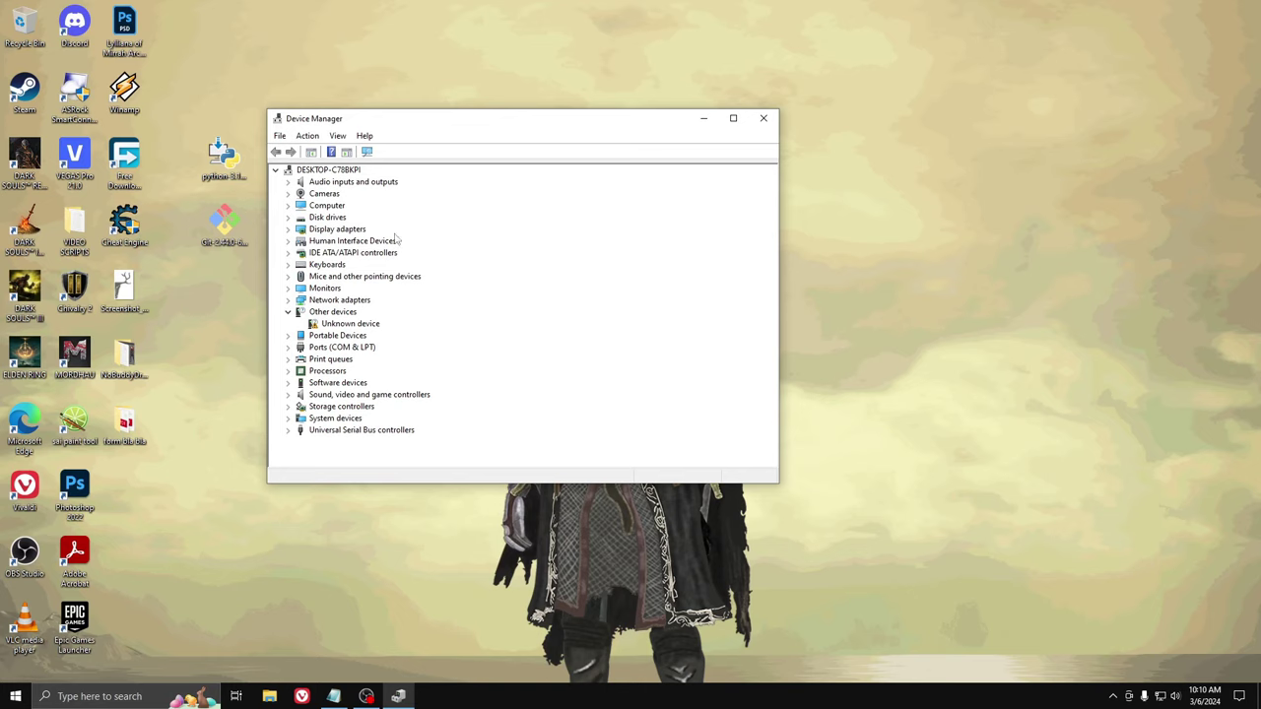
click(339, 137)
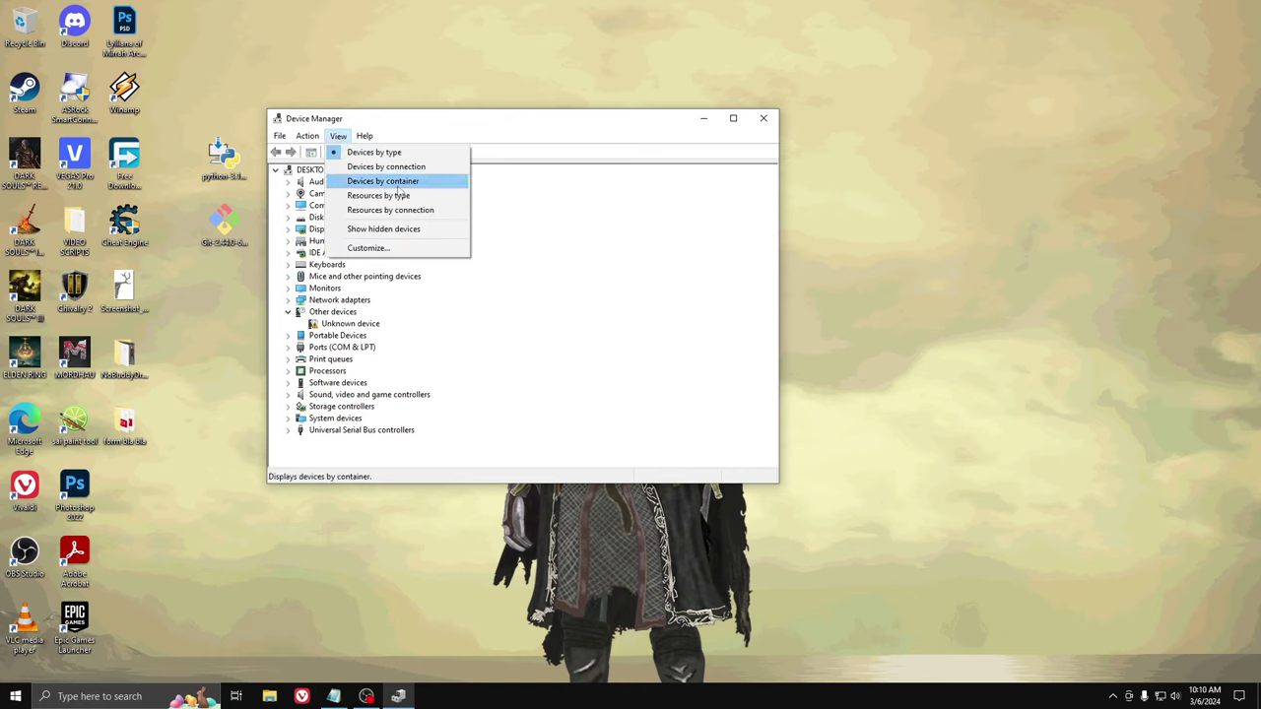
click(397, 228)
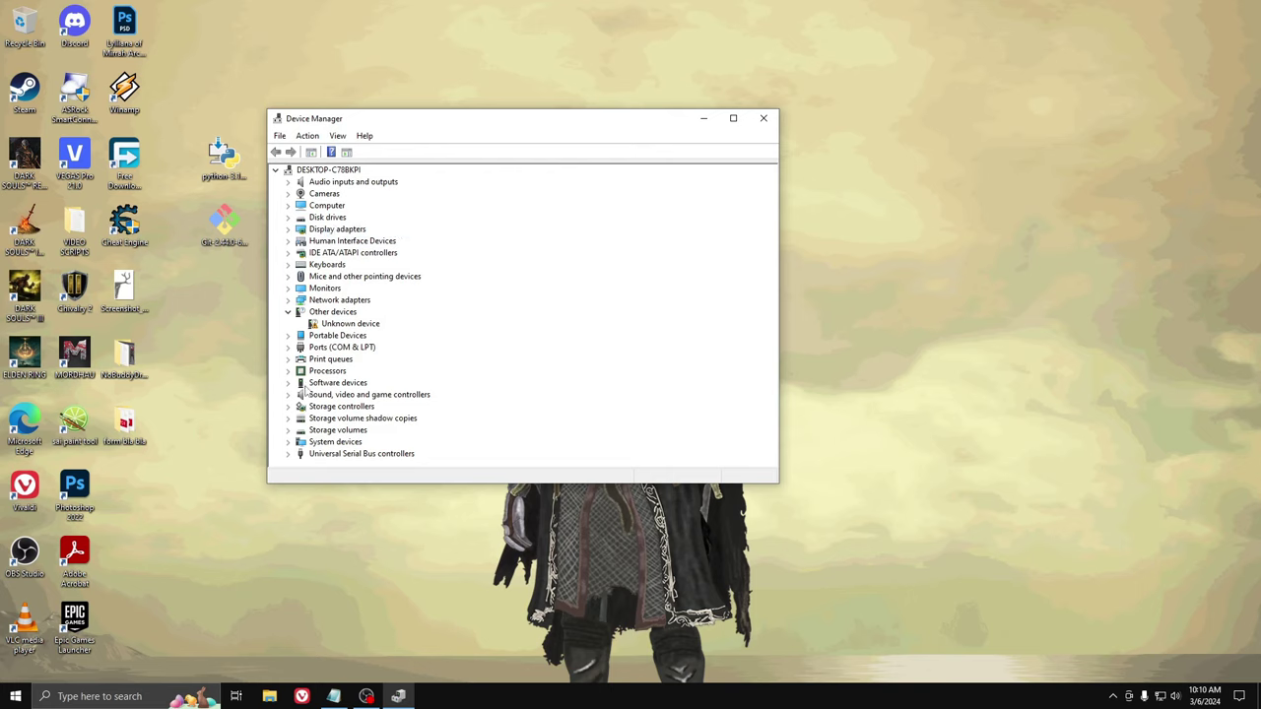
click(300, 384)
click(288, 385)
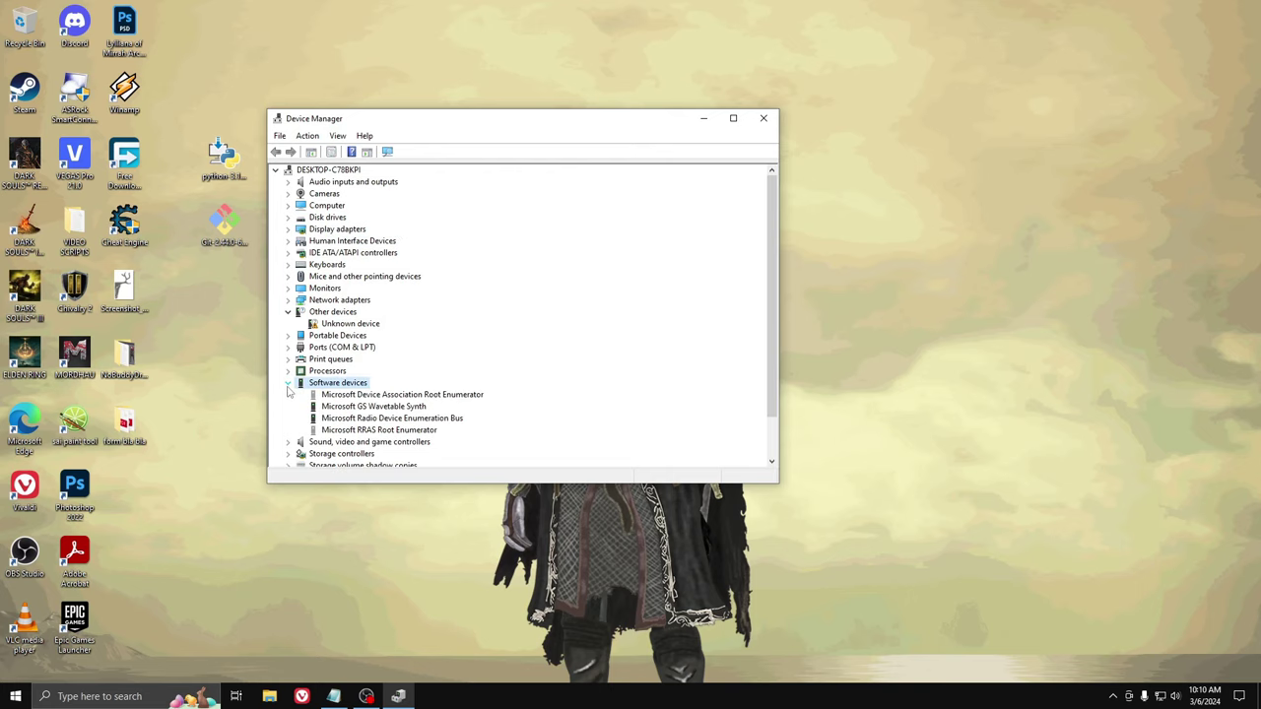
Check the driver properties of Microsoft RRAS Root Enumerator and close them without making changes
click(401, 431)
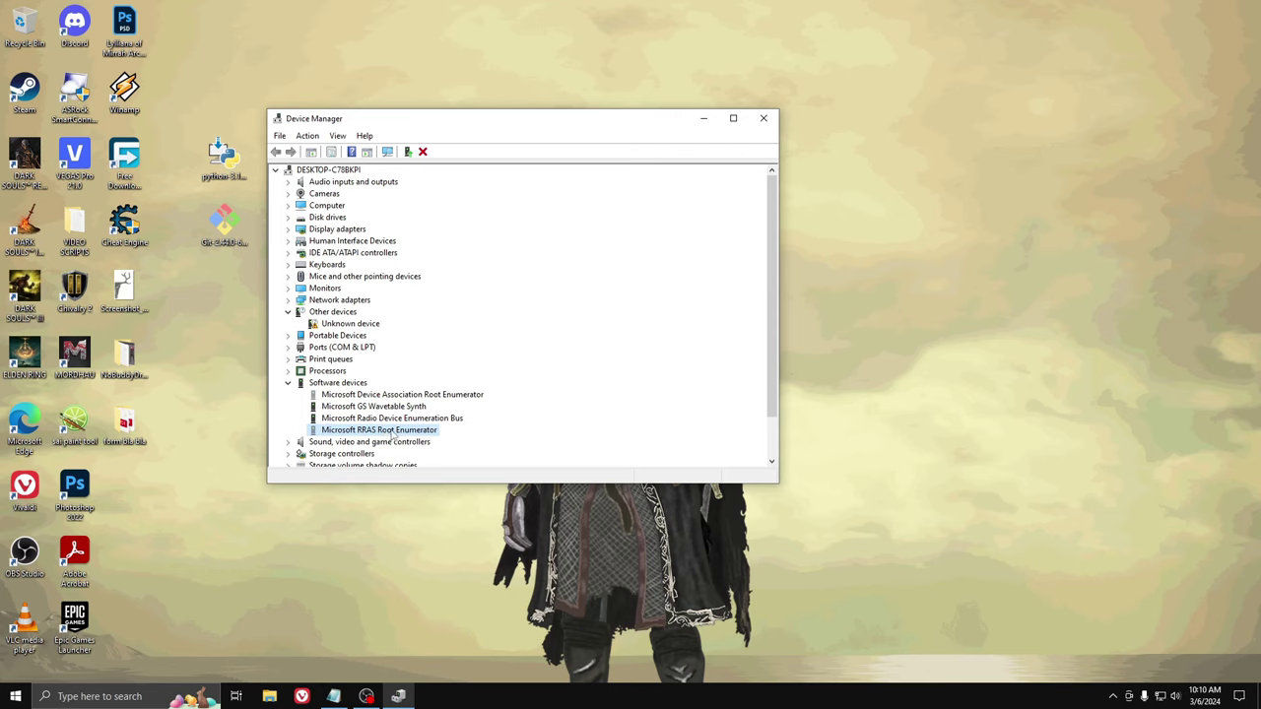
right_click(393, 435)
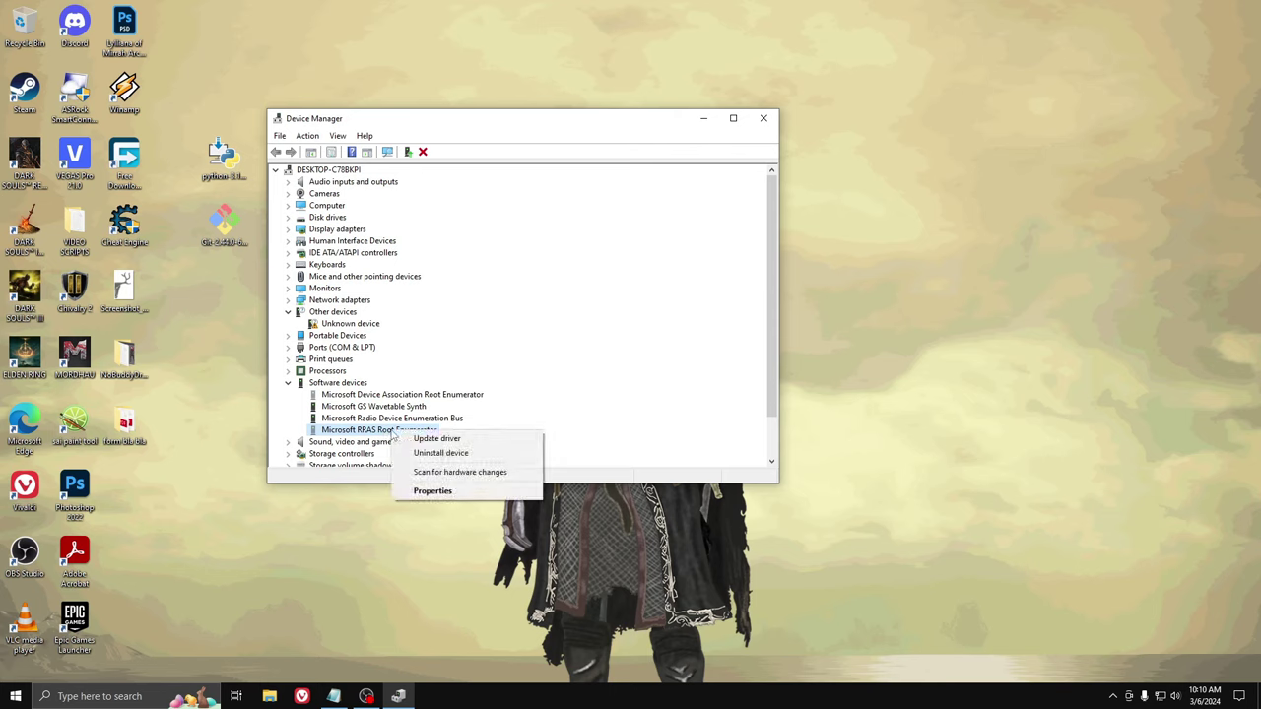
click(467, 490)
drag(493, 156, 584, 218)
click(540, 246)
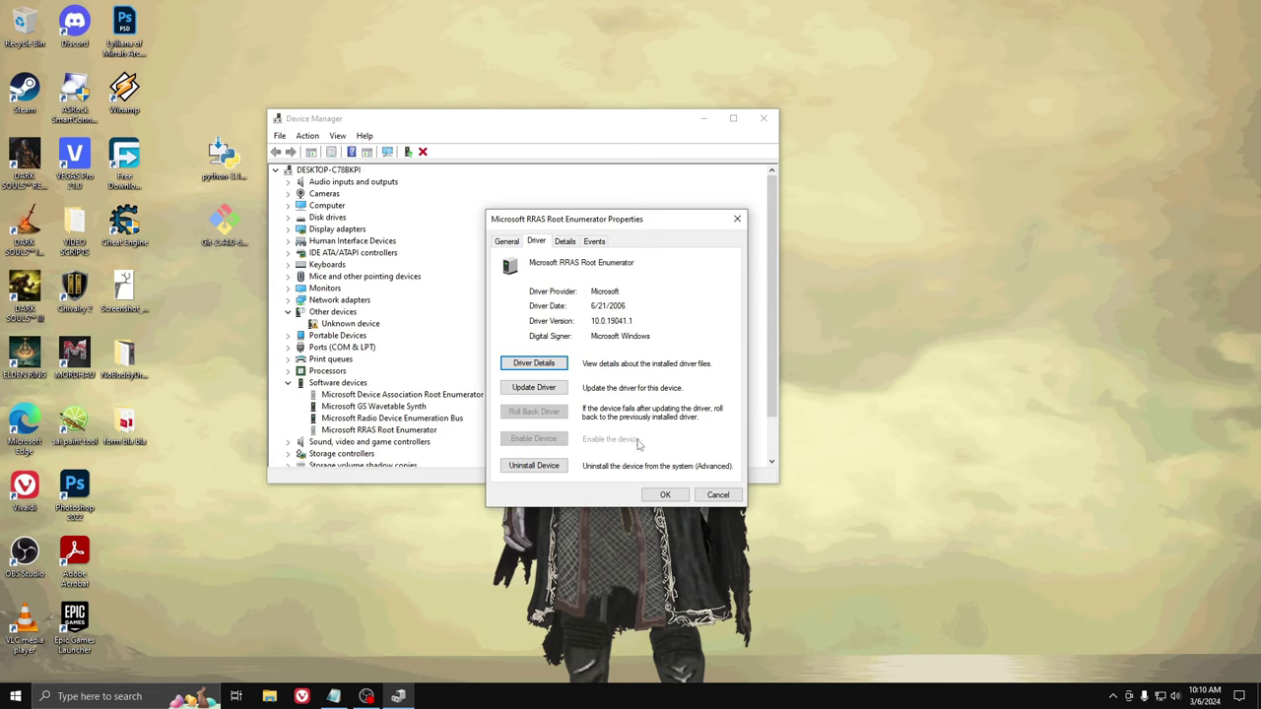
click(722, 496)
Review the available actions for Microsoft RRAS Root Enumerator without choosing one, and close Device Manager
right_click(375, 430)
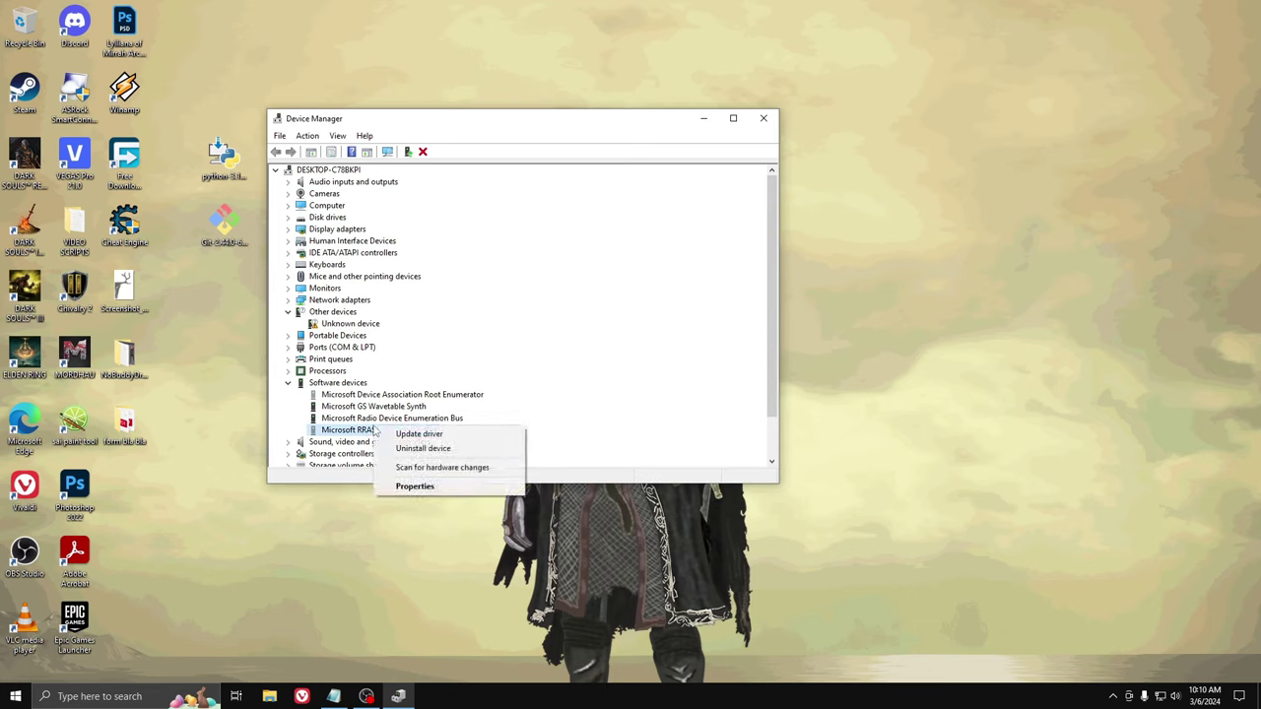
click(596, 485)
scroll(523, 391, down, 2)
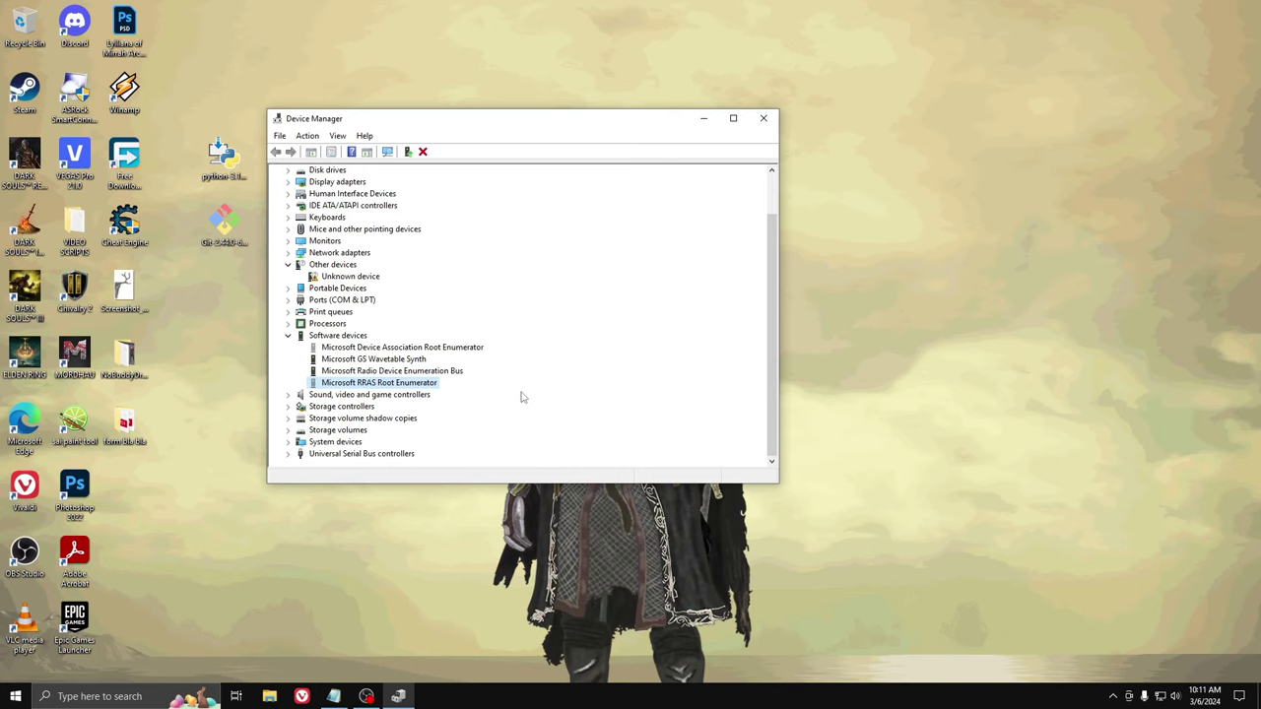
click(763, 118)
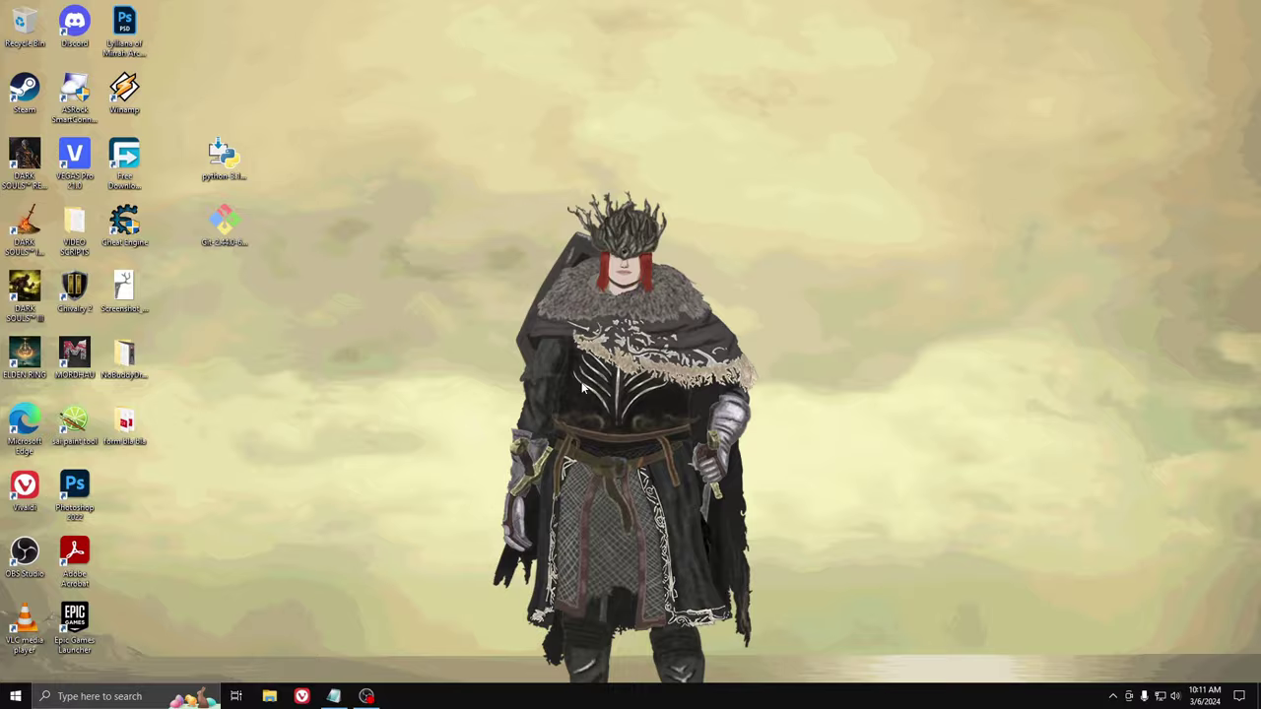